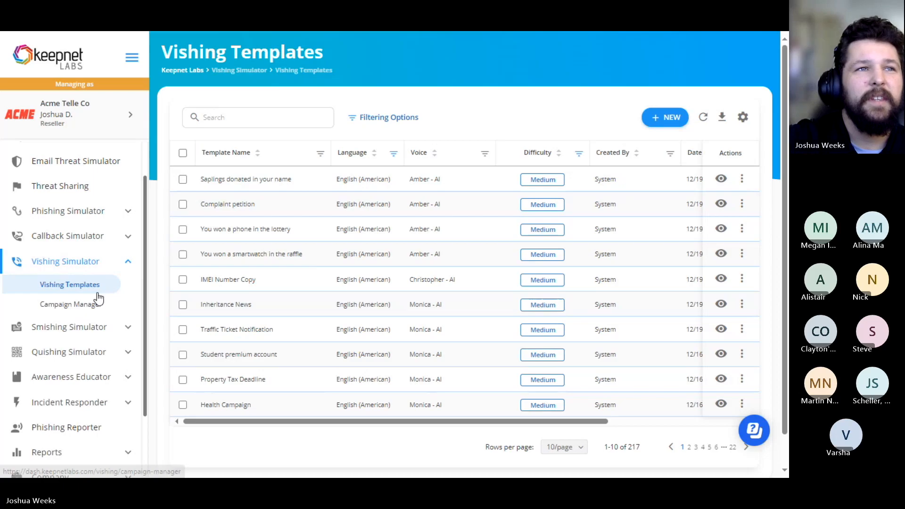
Step: Start a new vishing campaign from the Campaign Manager, name it "vishing Run", and proceed to template selection
{"action": "left_click", "coordinate": [71, 308]}
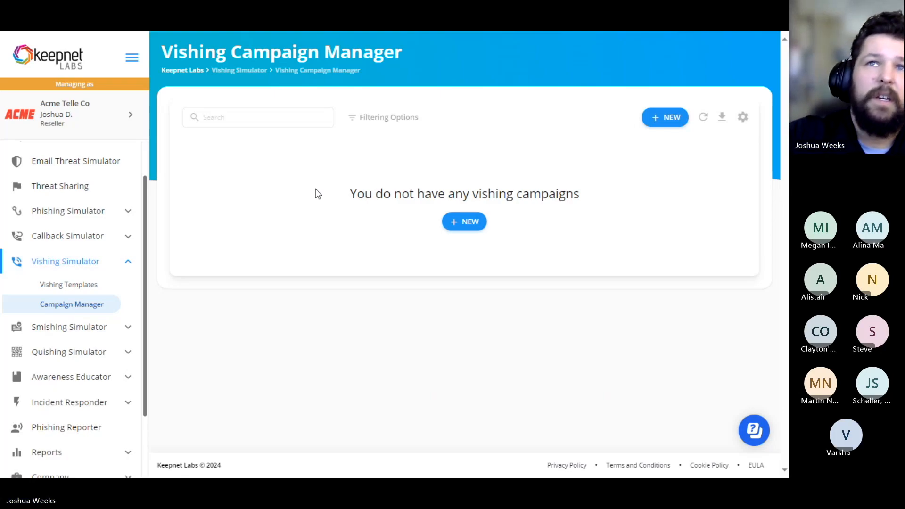
{"action": "left_click", "coordinate": [474, 229]}
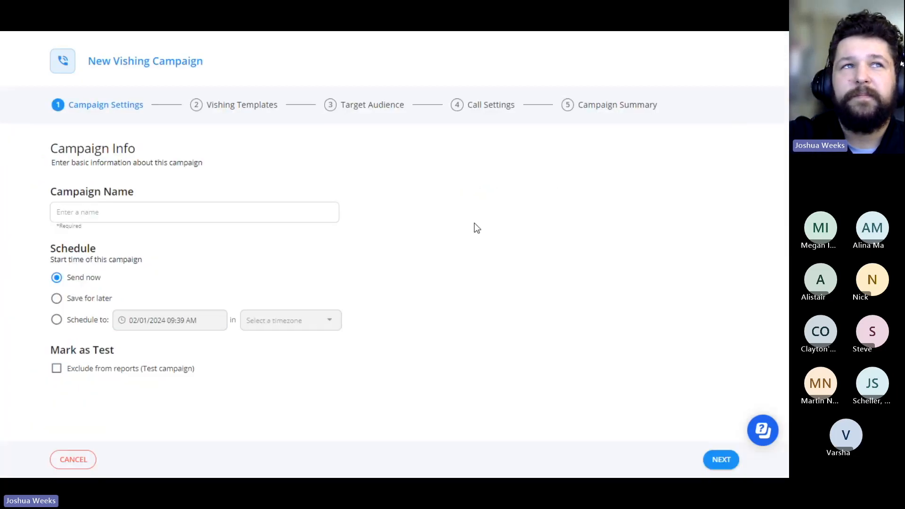
{"action": "left_click", "coordinate": [93, 211]}
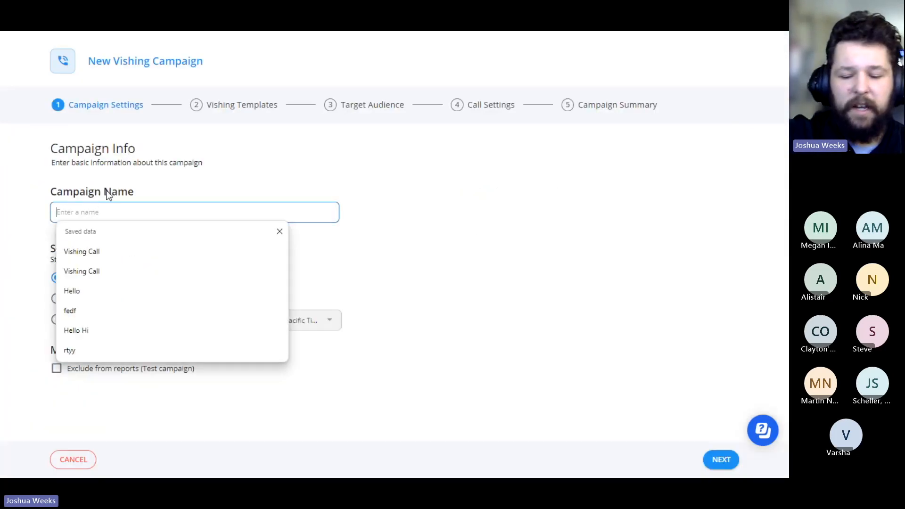
{"action": "type", "text": "vishing Run"}
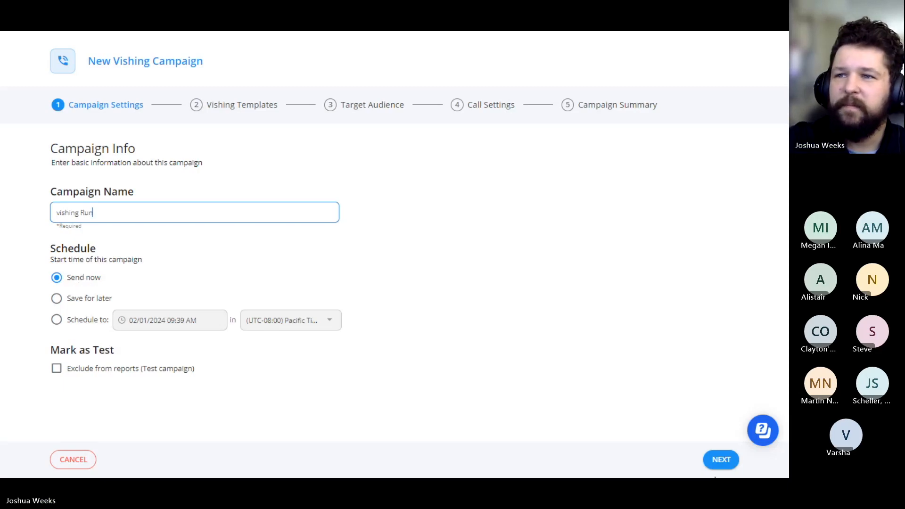
{"action": "left_click", "coordinate": [727, 460]}
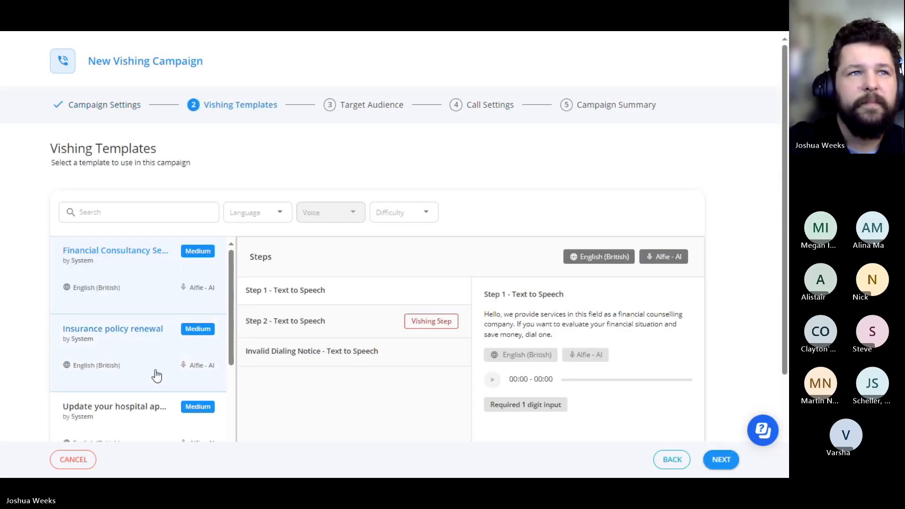
Step: Look through the vishing templates available for the campaign
{"action": "scroll", "coordinate": [45, 162], "scroll_direction": "down", "scroll_amount": 2}
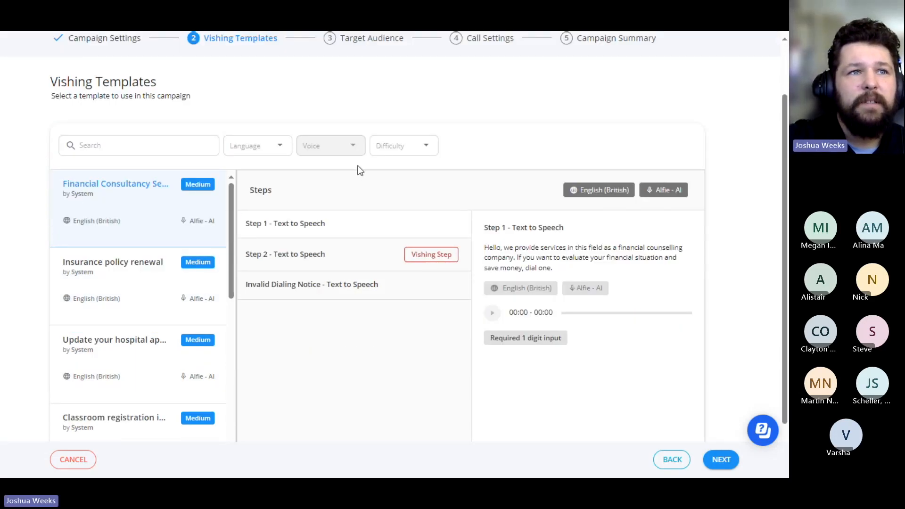
{"action": "scroll", "coordinate": [93, 217], "scroll_direction": "down", "scroll_amount": 1}
{"action": "scroll", "coordinate": [93, 215], "scroll_direction": "up", "scroll_amount": 1}
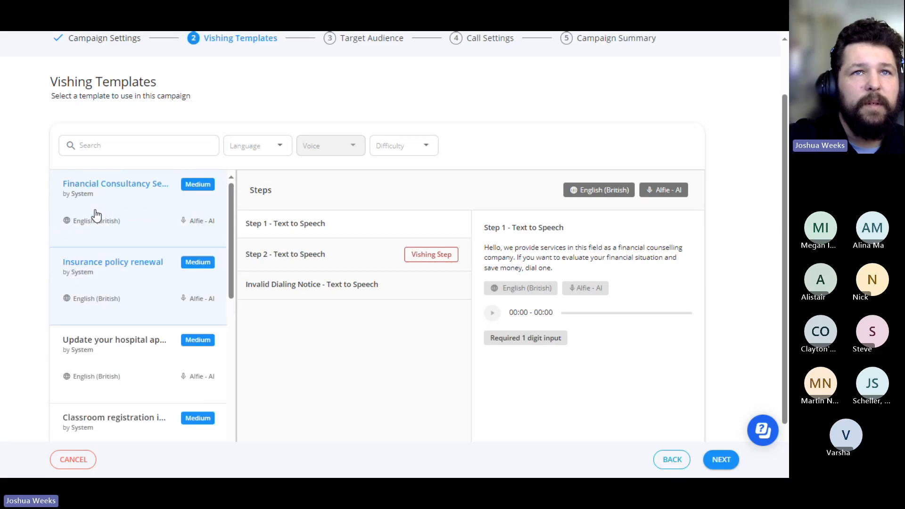
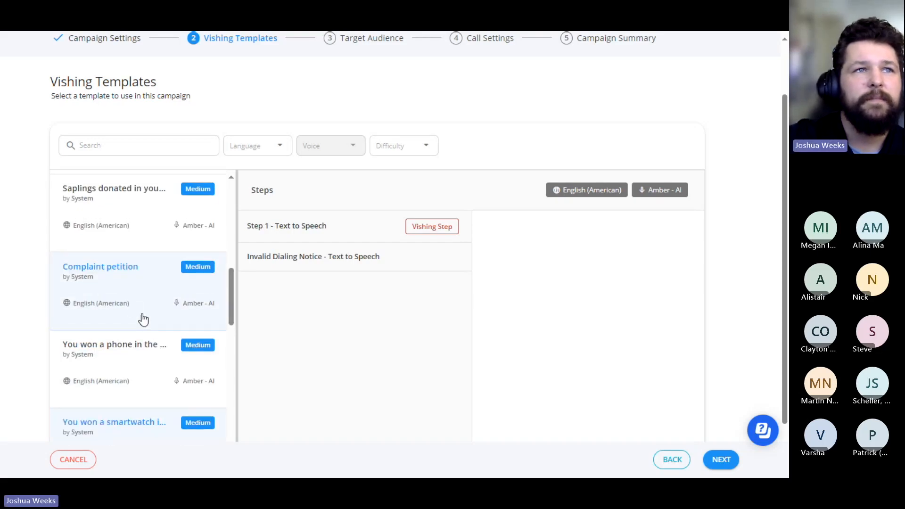
Step: Examine the vishing templates listed below the "Complaint petition" entry
{"action": "scroll", "coordinate": [156, 380], "scroll_direction": "down", "scroll_amount": 3}
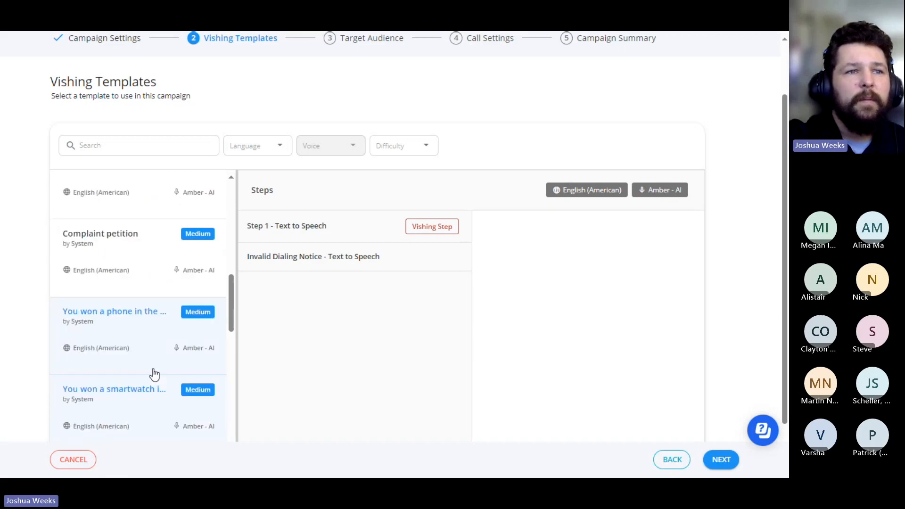
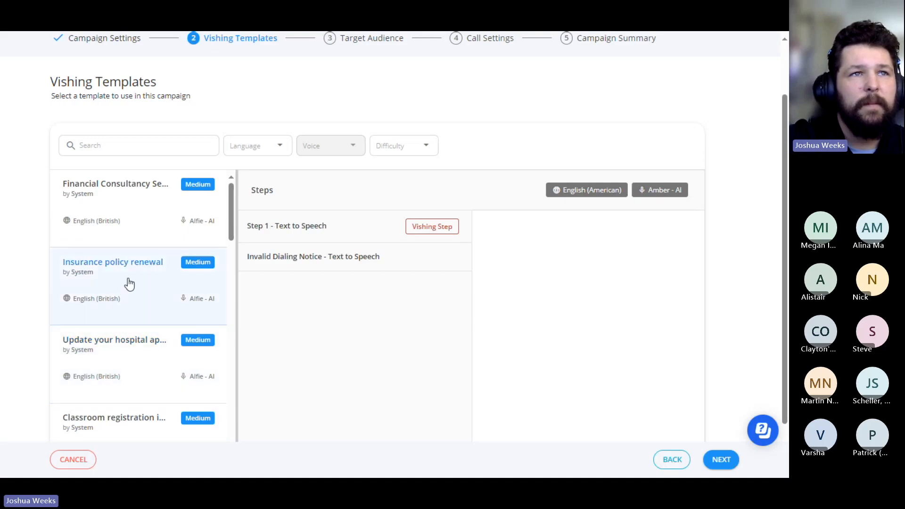
Step: Select the "Insurance policy renewal" template for the vishing campaign
{"action": "left_click", "coordinate": [92, 294]}
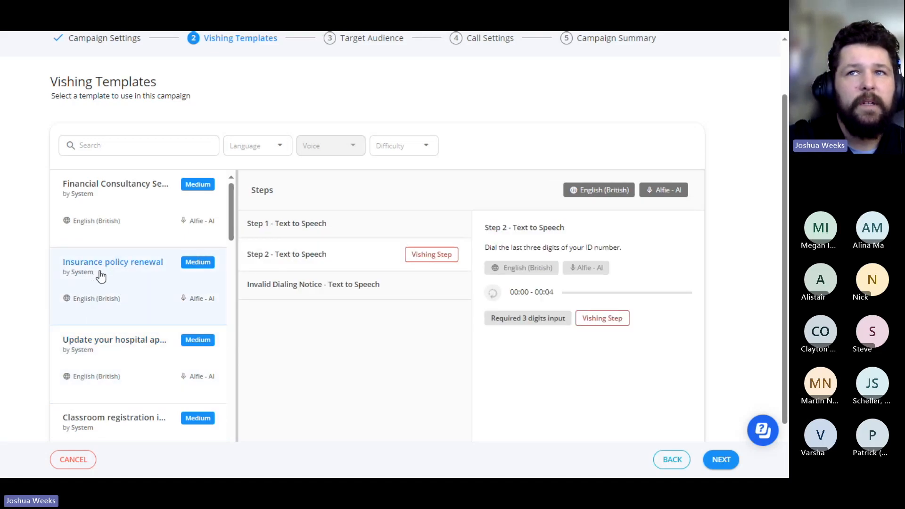
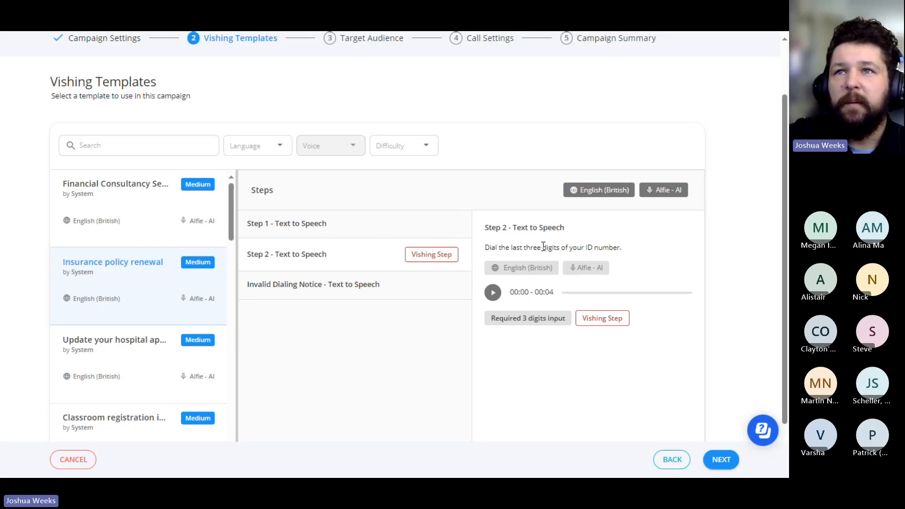
Step: Play the Step 2 text-to-speech recording of the "Insurance policy renewal" template to preview its voice prompt
{"action": "left_click", "coordinate": [493, 293]}
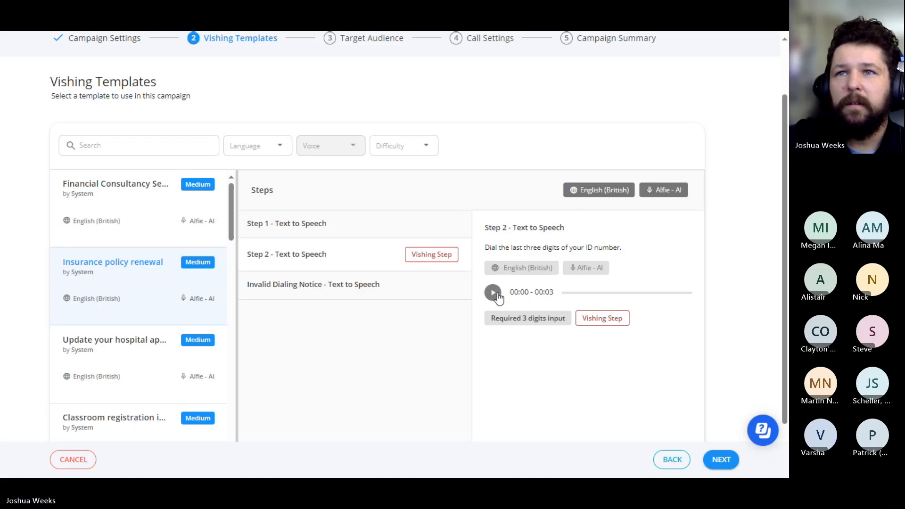
{"action": "left_click", "coordinate": [495, 295]}
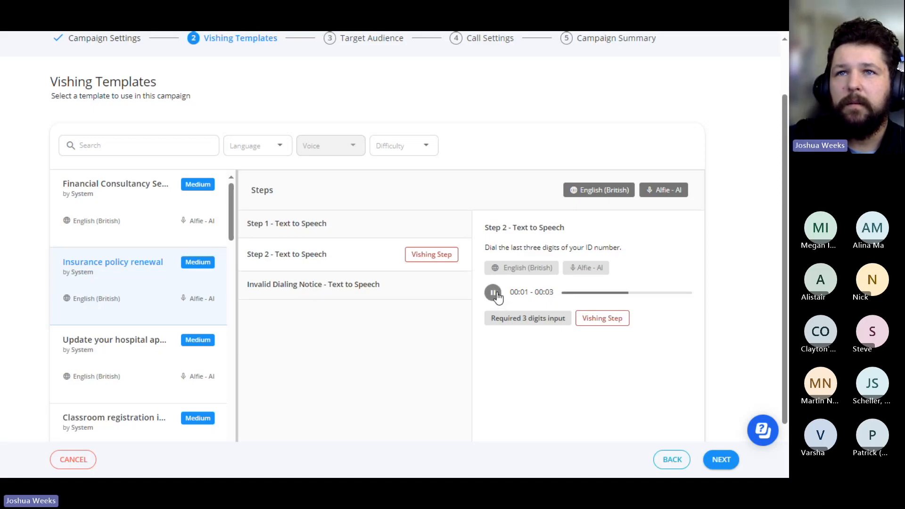
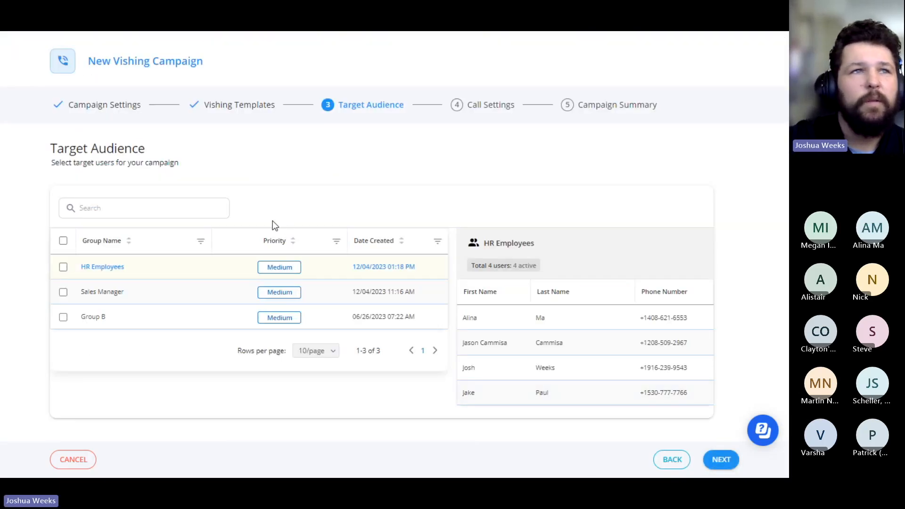
Step: Select the HR Employees group as the target audience for the vishing campaign
{"action": "left_click", "coordinate": [64, 269]}
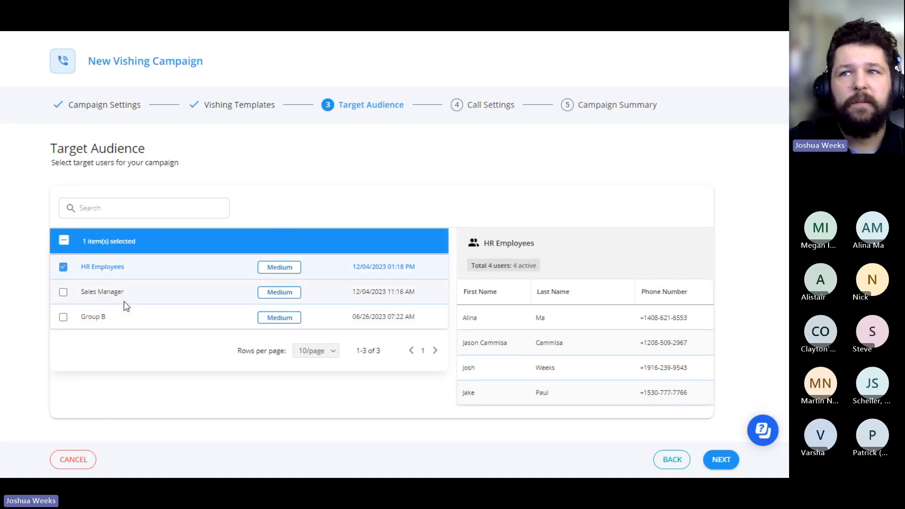
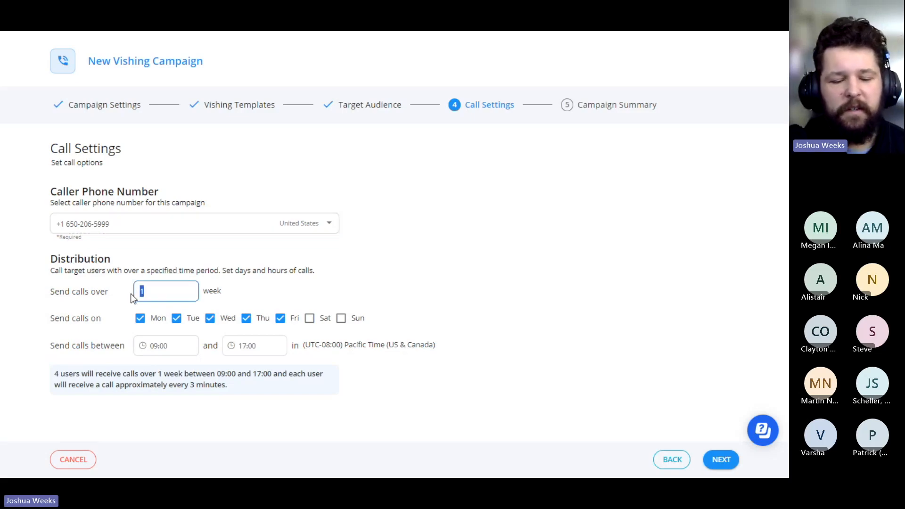
Step: Set the vishing campaign's call distribution period to 3 weeks
{"action": "type", "text": "3"}
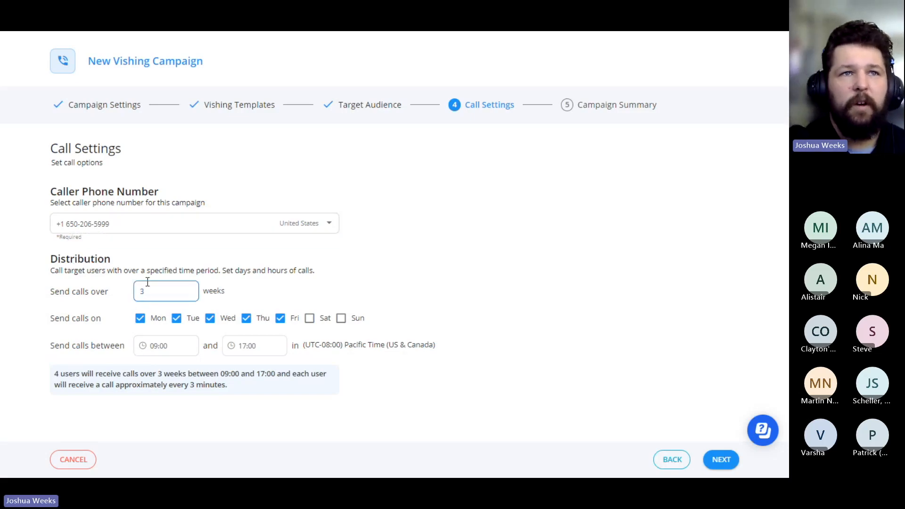
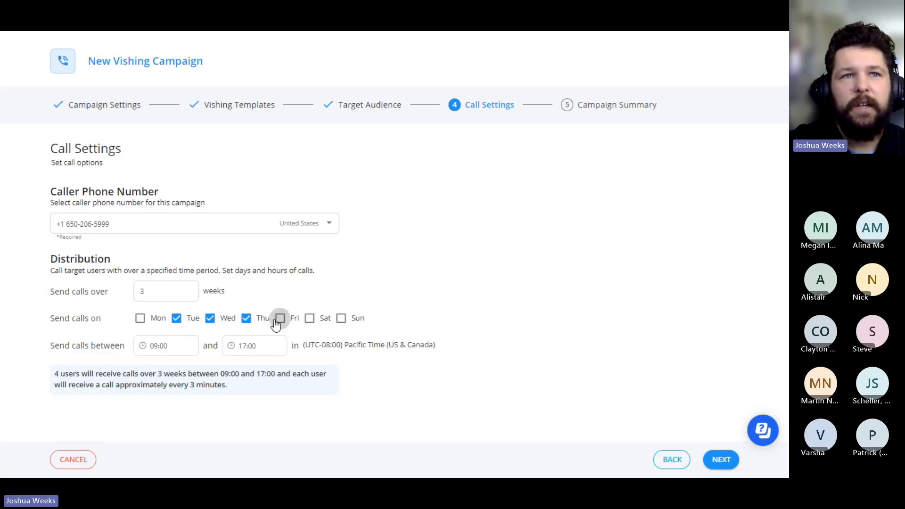
Step: Remove Thursday, Wednesday and Tuesday from the days on which the vishing campaign sends calls
{"action": "left_click", "coordinate": [246, 318]}
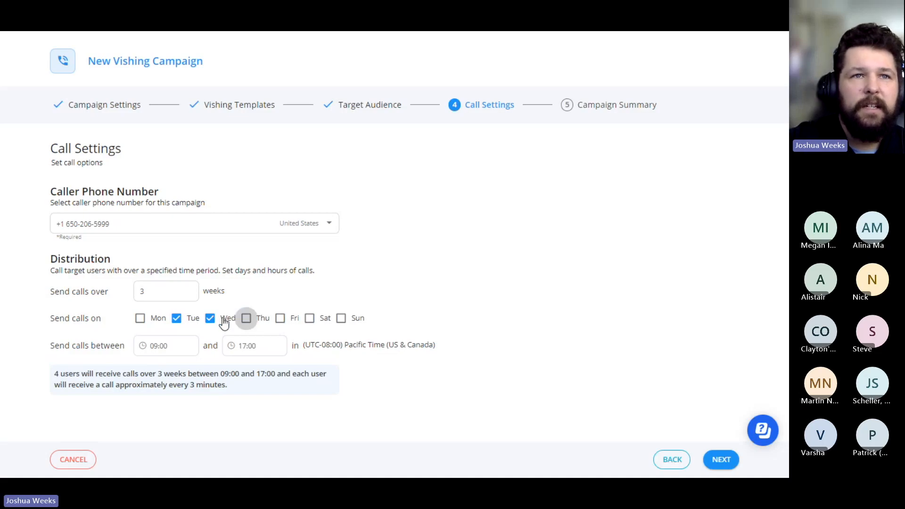
{"action": "left_click", "coordinate": [210, 318]}
{"action": "left_click", "coordinate": [176, 318]}
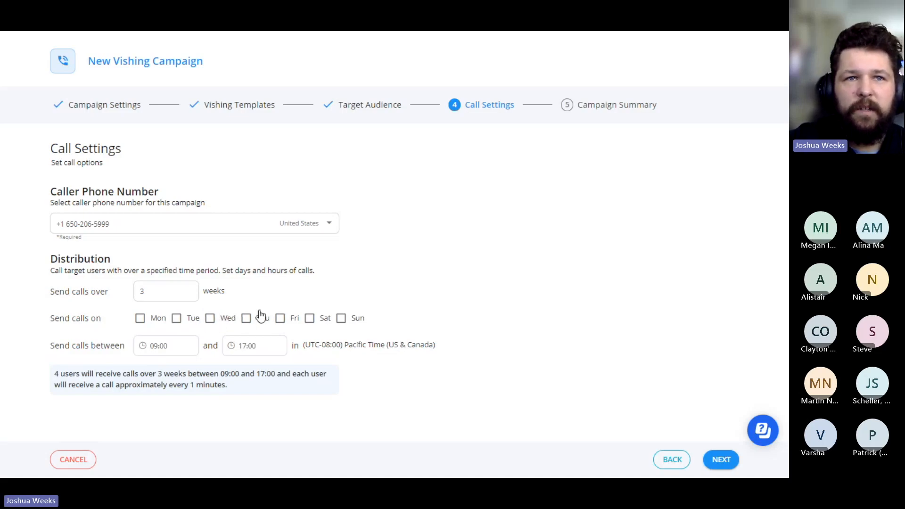
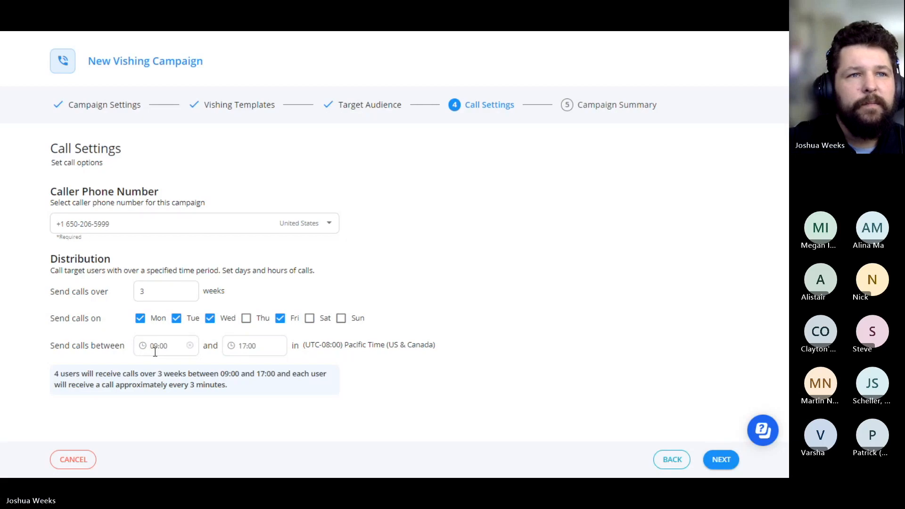
Step: Open the start time choices for the daily window in which the vishing campaign sends calls
{"action": "left_click", "coordinate": [170, 350]}
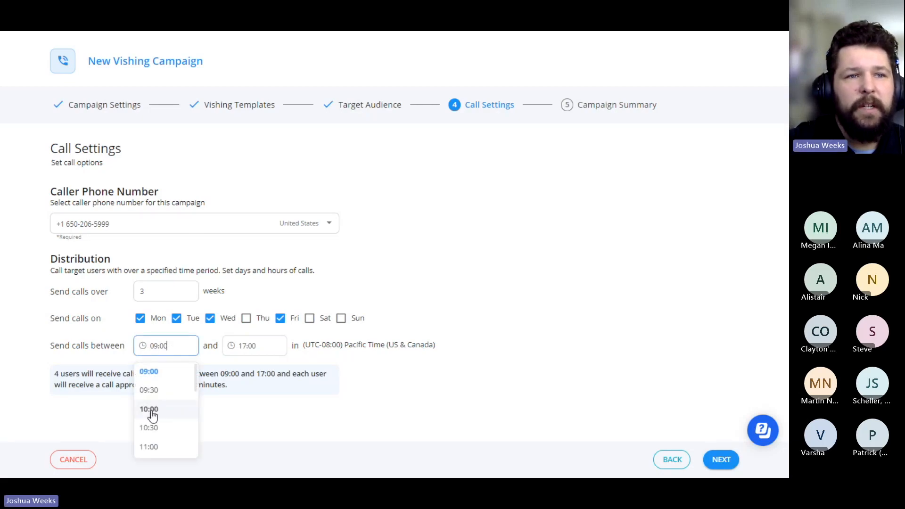
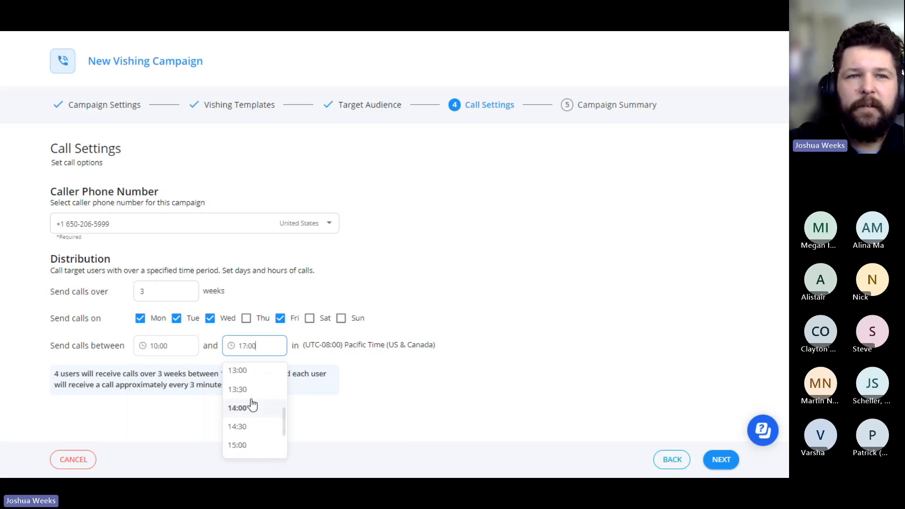
Step: Set the end time of the campaign's daily calling window to 14:00
{"action": "left_click", "coordinate": [246, 408]}
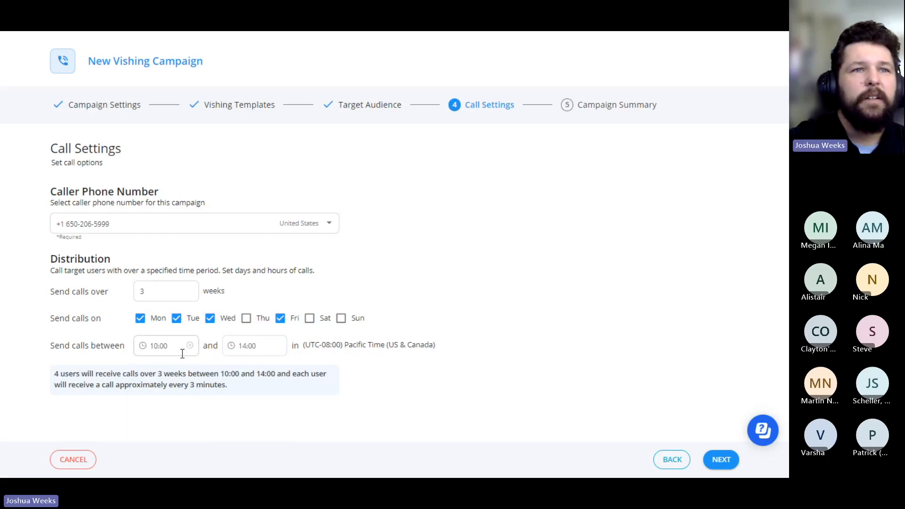
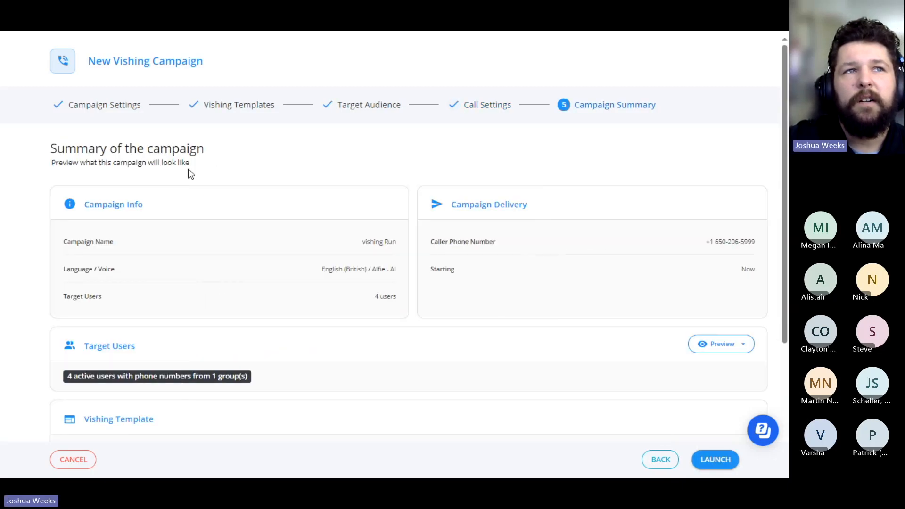
Step: Review the campaign summary, covering the campaign info, delivery, target users and vishing template
{"action": "scroll", "coordinate": [226, 220], "scroll_direction": "down", "scroll_amount": 3}
{"action": "scroll", "coordinate": [228, 216], "scroll_direction": "up", "scroll_amount": 1}
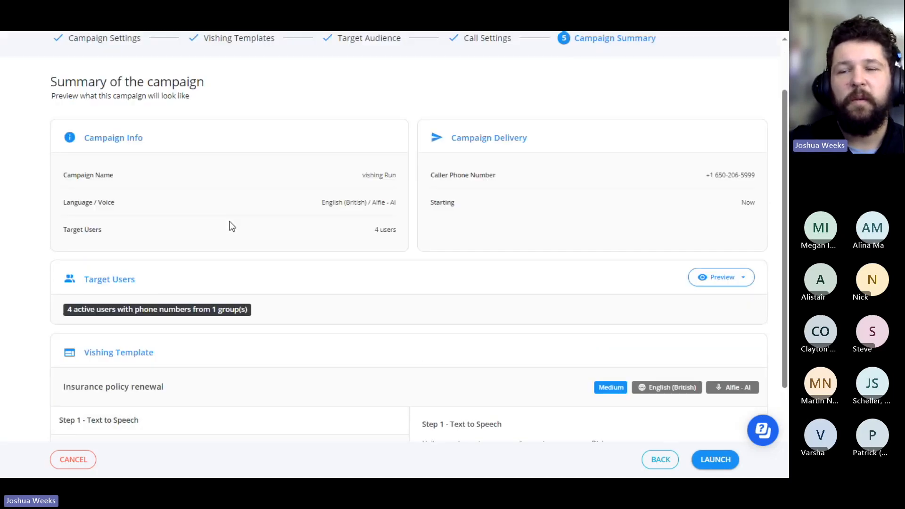
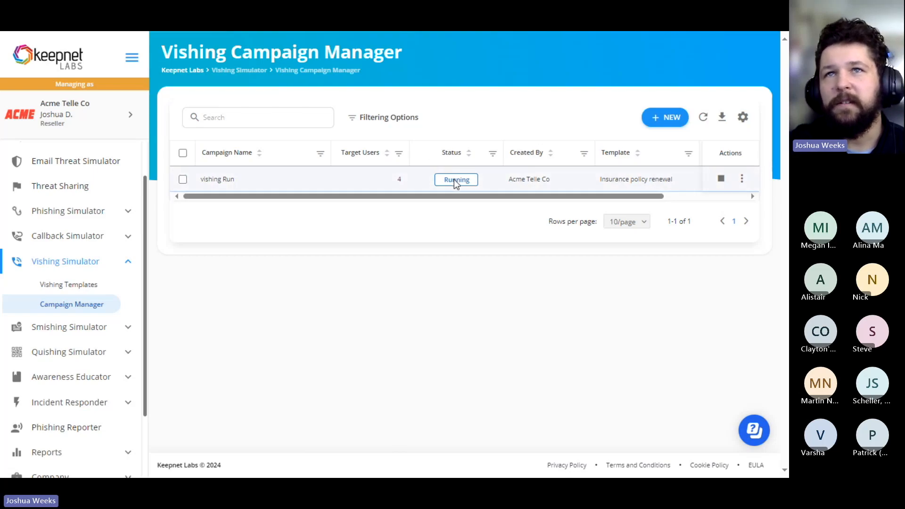
Step: Open the report of the vishing Run campaign and review its target users, call statuses, answered calls and missing responses
{"action": "left_click", "coordinate": [742, 188]}
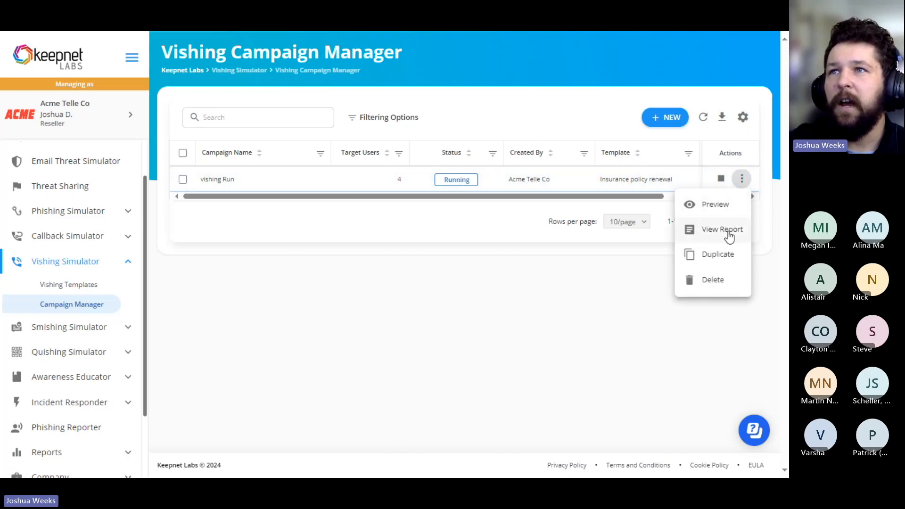
{"action": "left_click", "coordinate": [726, 230]}
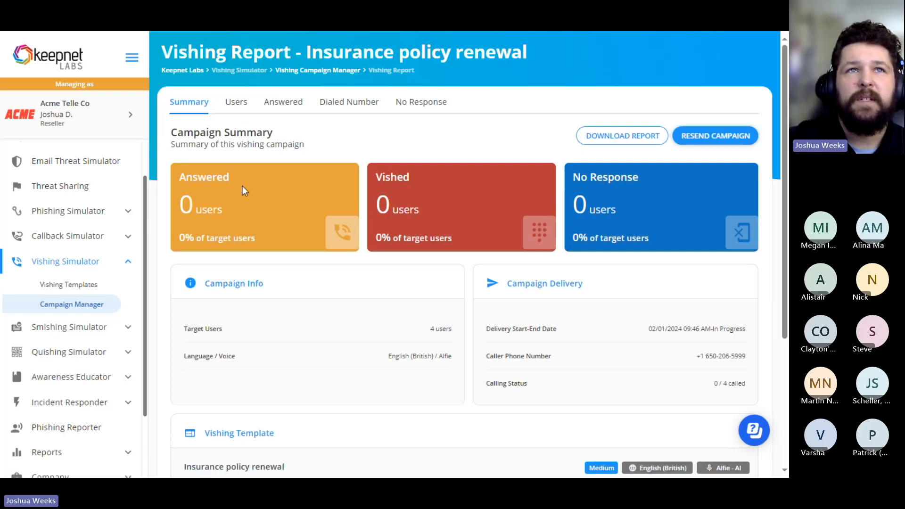
{"action": "left_click", "coordinate": [241, 102]}
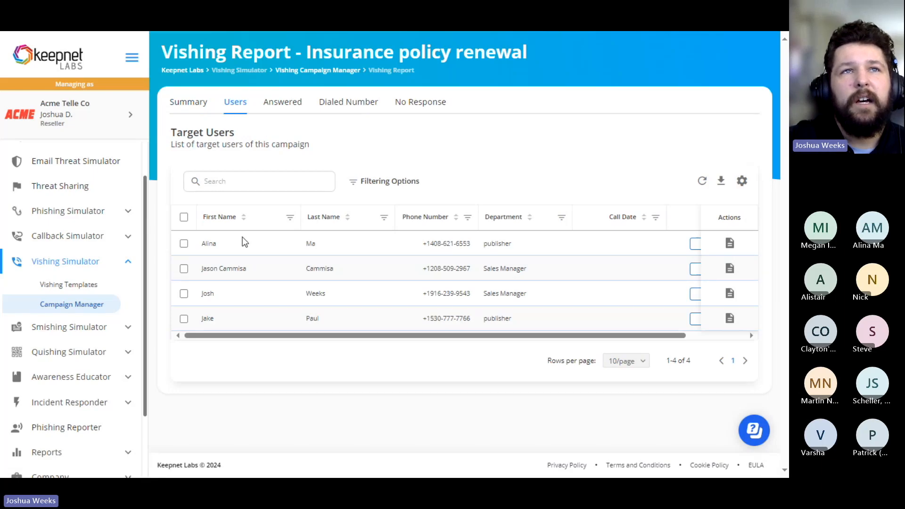
{"action": "left_click", "coordinate": [289, 104]}
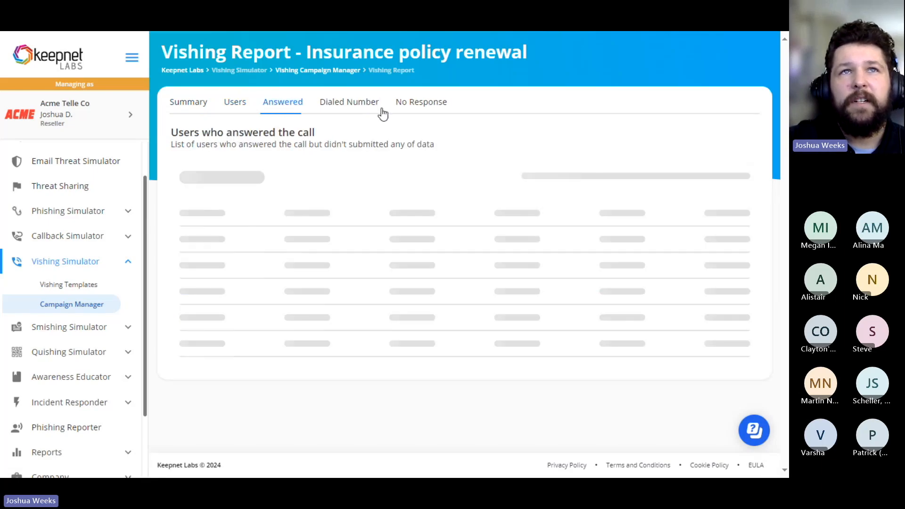
{"action": "left_click", "coordinate": [226, 112]}
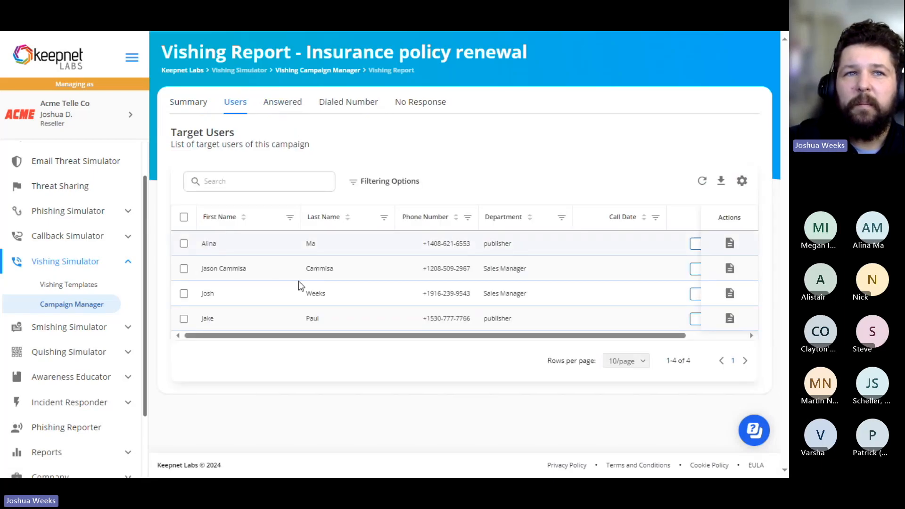
{"action": "mouse_move", "coordinate": [289, 335]}
{"action": "left_mouse_down"}
{"action": "mouse_move", "coordinate": [297, 329]}
{"action": "mouse_move", "coordinate": [289, 331]}
{"action": "left_mouse_up"}
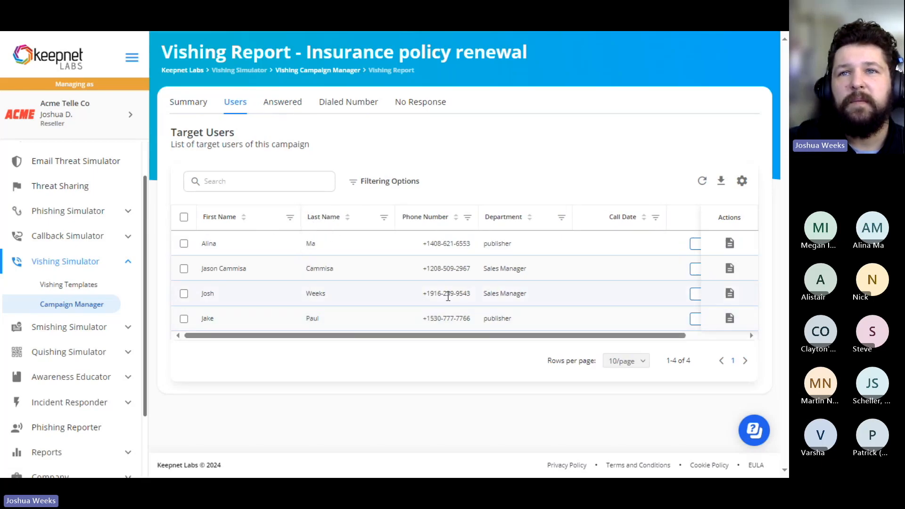
{"action": "left_click_drag", "start_coordinate": [436, 336], "coordinate": [522, 335]}
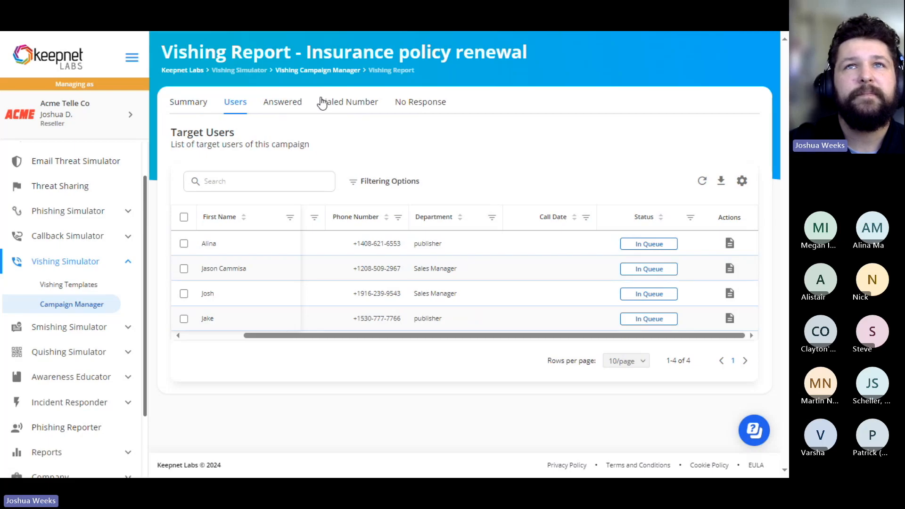
{"action": "left_click", "coordinate": [405, 109]}
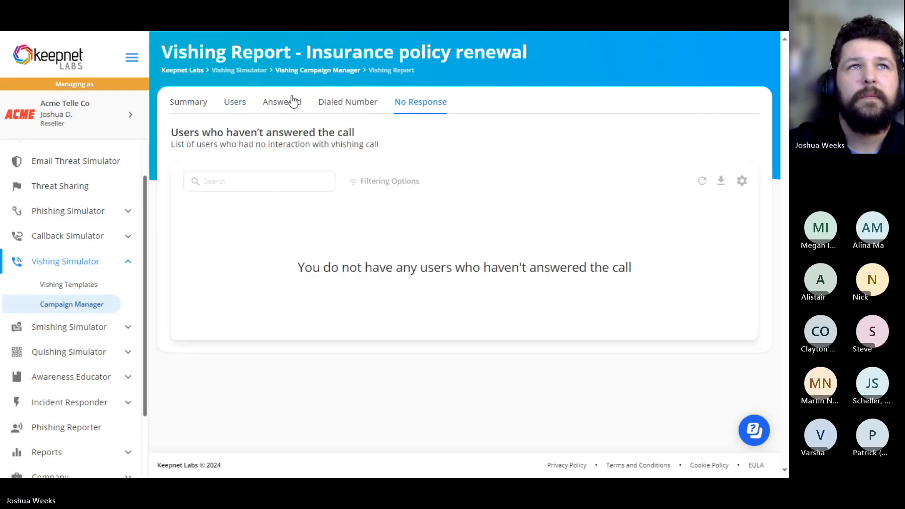
Step: Return to the report's campaign summary and view the Resend Campaign options without resending
{"action": "left_click", "coordinate": [196, 103]}
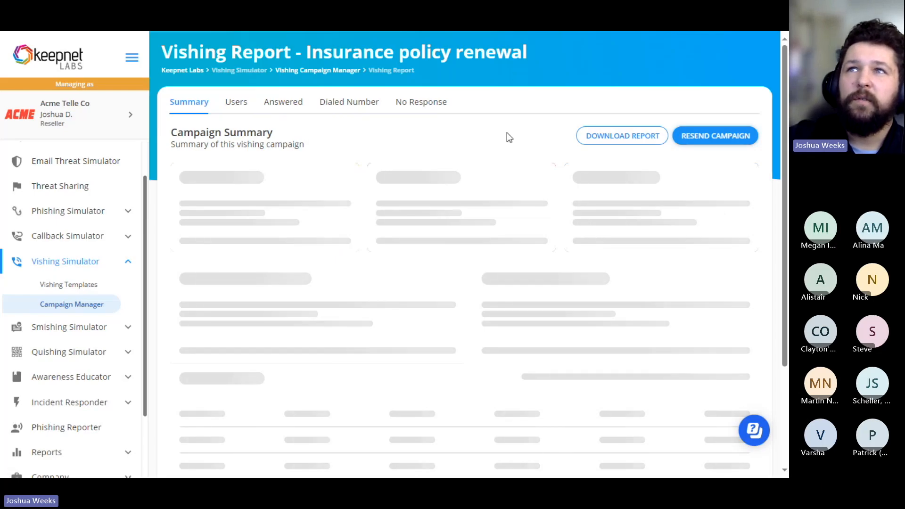
{"action": "left_click", "coordinate": [706, 142]}
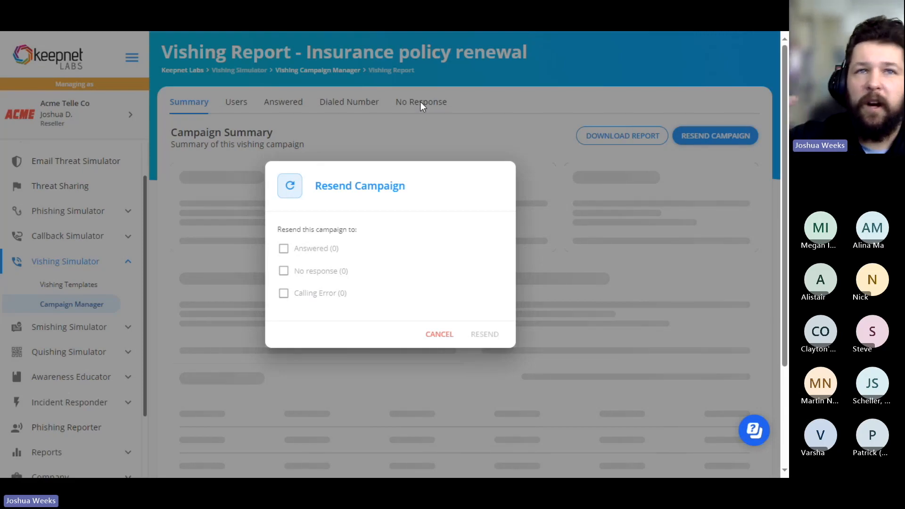
{"action": "left_click", "coordinate": [440, 334]}
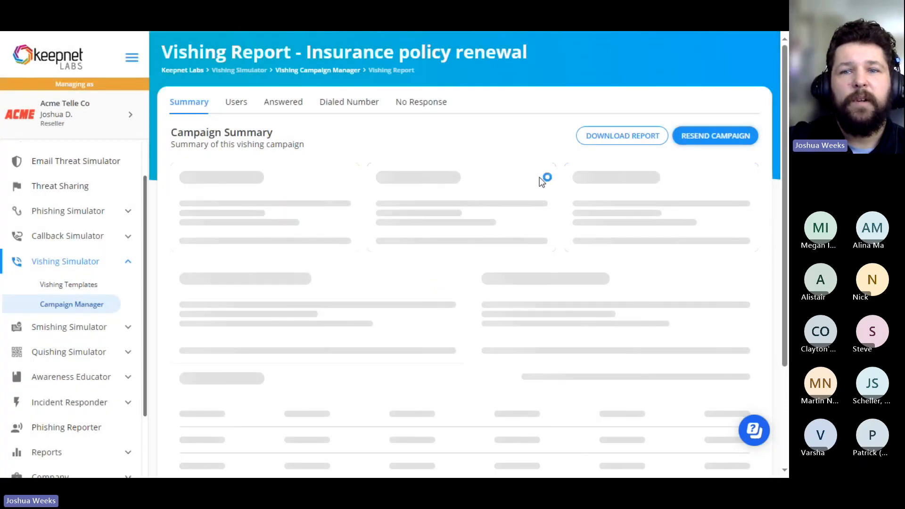
Step: Return to the vishing campaign list and view the further actions offered for the vishing Run campaign
{"action": "left_click", "coordinate": [67, 311]}
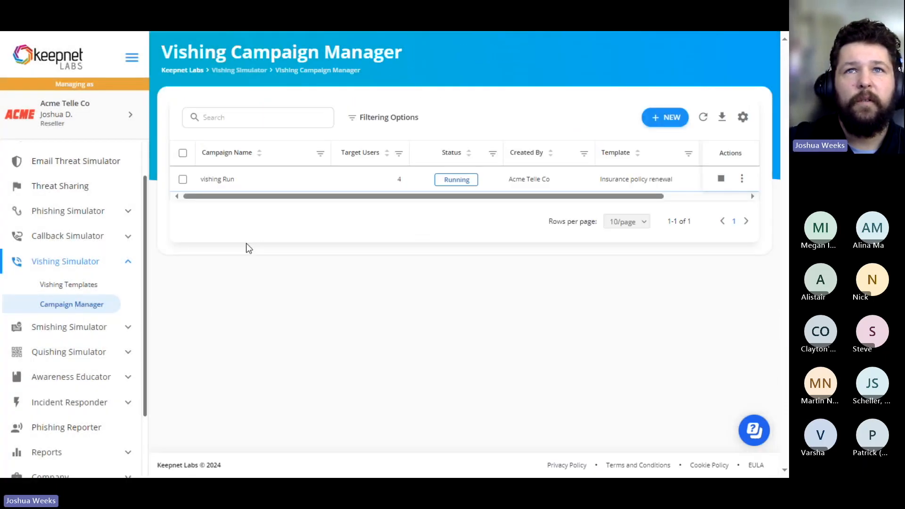
{"action": "left_click", "coordinate": [741, 179]}
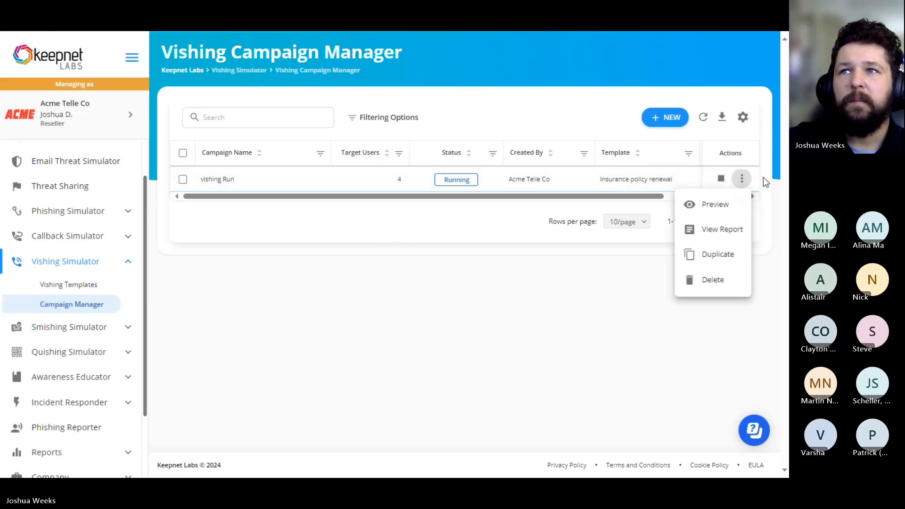
{"action": "left_click", "coordinate": [348, 218]}
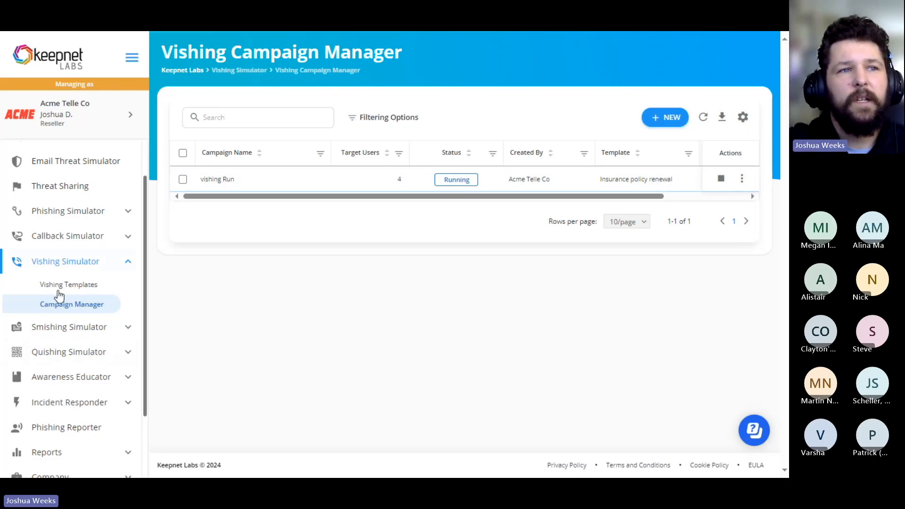
Step: Create the Vishing Simulation Activities report from the company's advanced reports
{"action": "scroll", "coordinate": [59, 296], "scroll_direction": "down", "scroll_amount": 3}
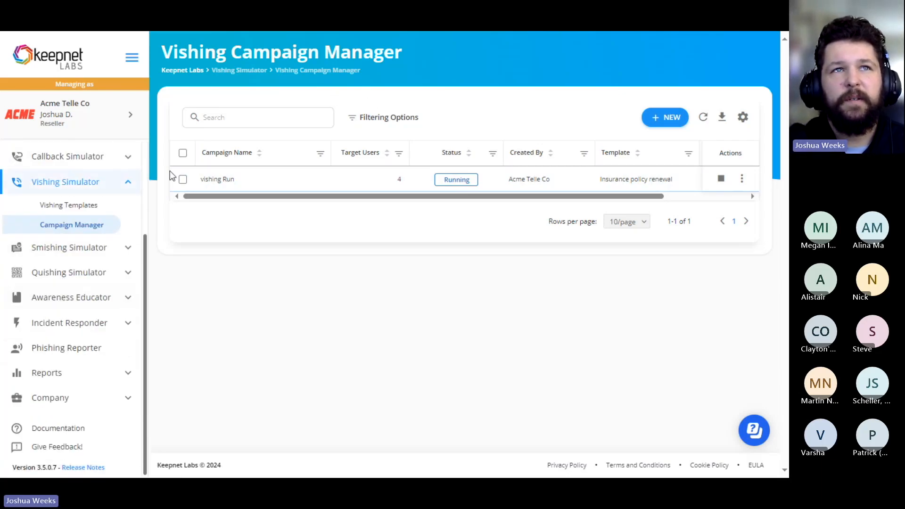
{"action": "left_click", "coordinate": [72, 374]}
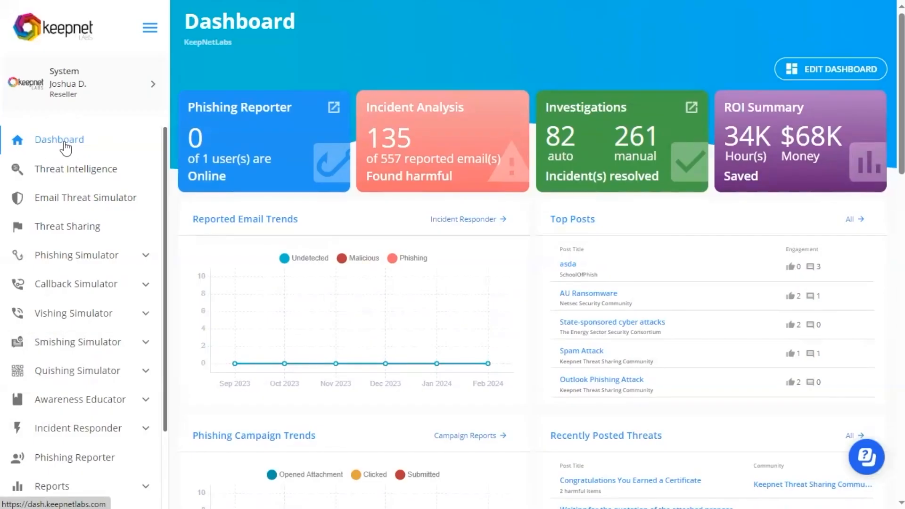
{"action": "scroll", "coordinate": [82, 198], "scroll_direction": "down", "scroll_amount": 3}
{"action": "left_click", "coordinate": [95, 396]}
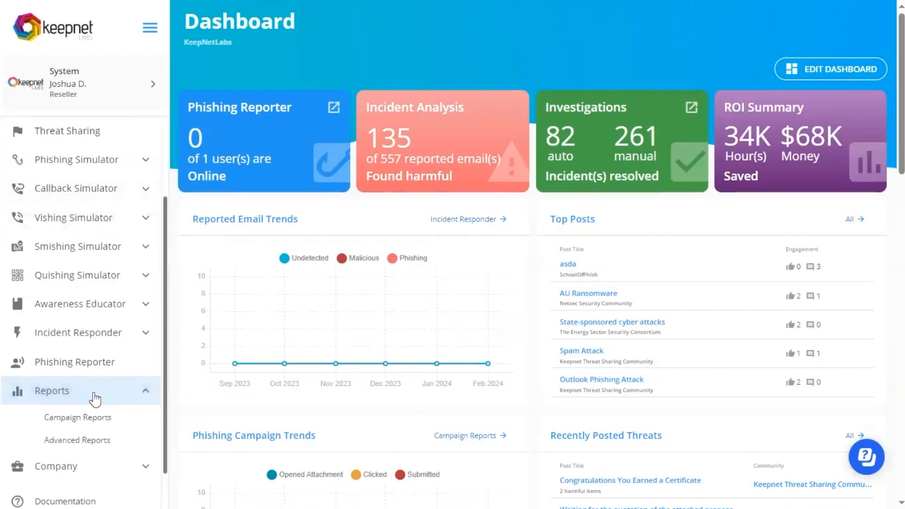
{"action": "left_click", "coordinate": [100, 443]}
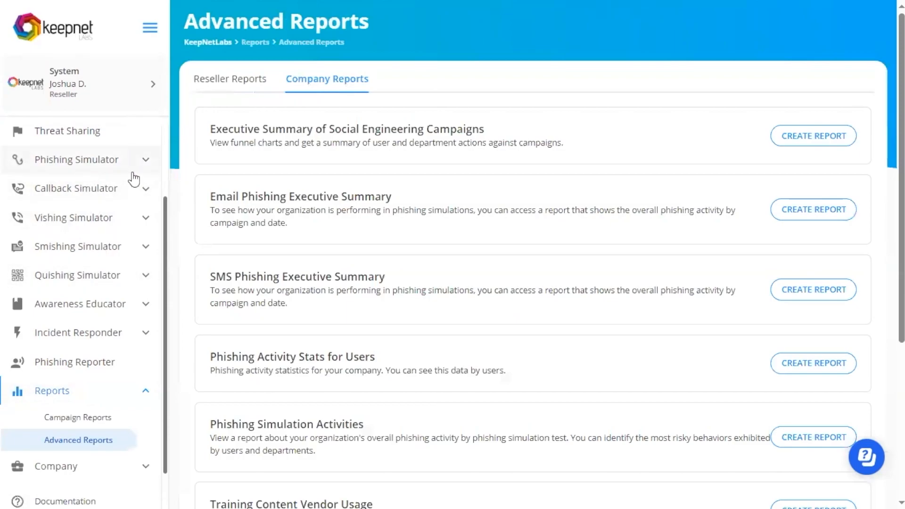
{"action": "scroll", "coordinate": [422, 192], "scroll_direction": "down", "scroll_amount": 5}
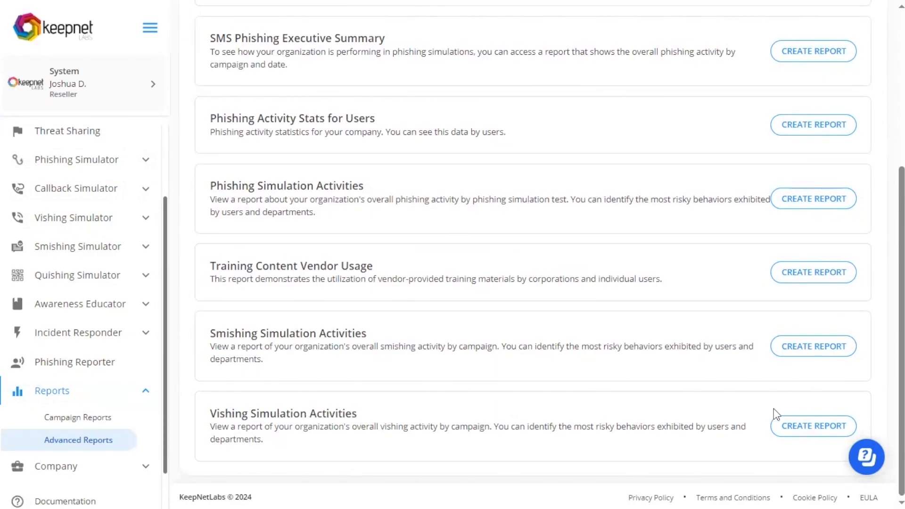
{"action": "left_click", "coordinate": [813, 427]}
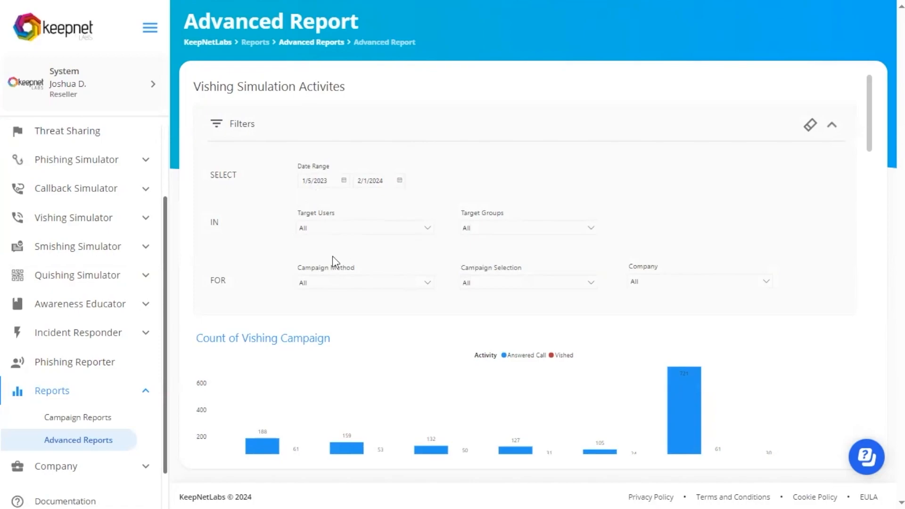
Step: Examine the vishing activity report's filters, the monthly campaign count chart and the top risky users by submitted information
{"action": "right_click", "coordinate": [315, 304]}
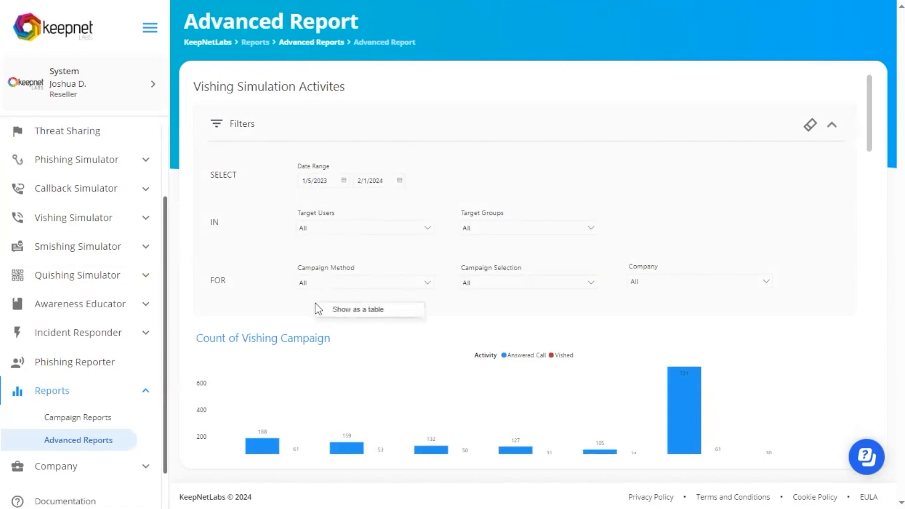
{"action": "left_click", "coordinate": [303, 303]}
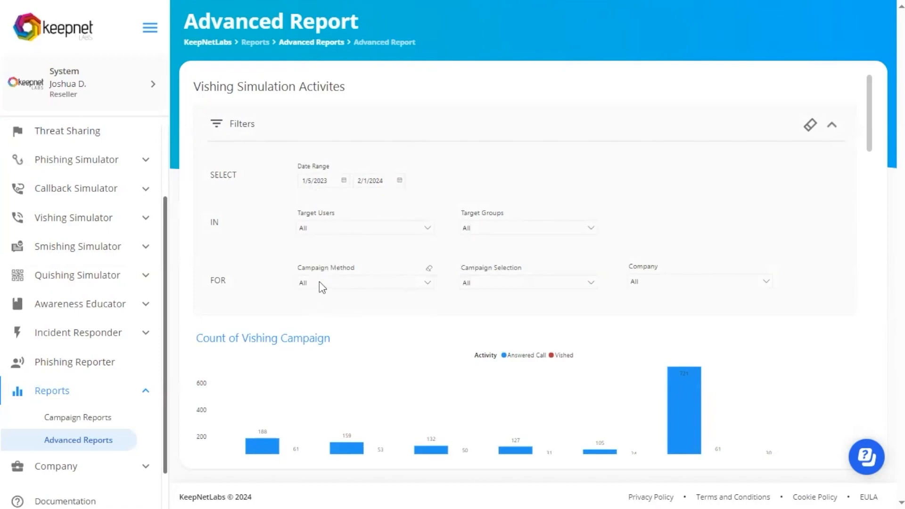
{"action": "scroll", "coordinate": [502, 284], "scroll_direction": "down", "scroll_amount": 1}
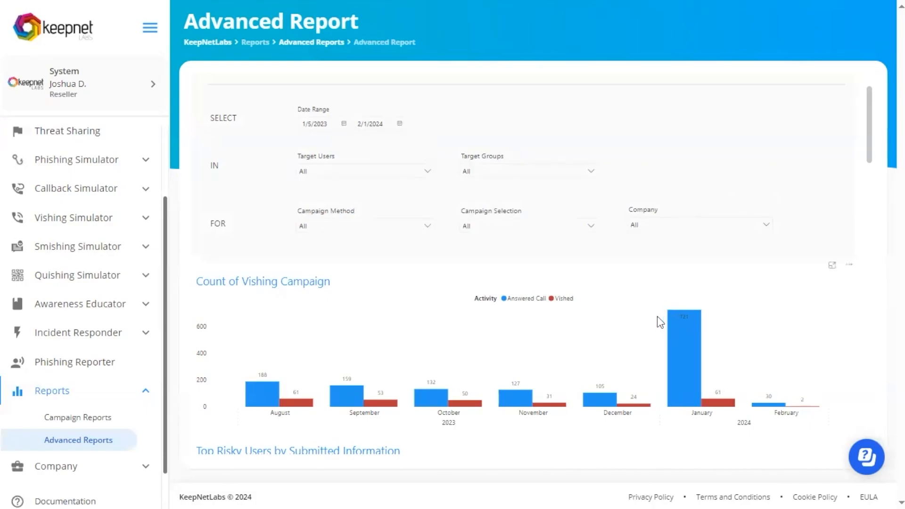
{"action": "scroll", "coordinate": [642, 326], "scroll_direction": "down", "scroll_amount": 3}
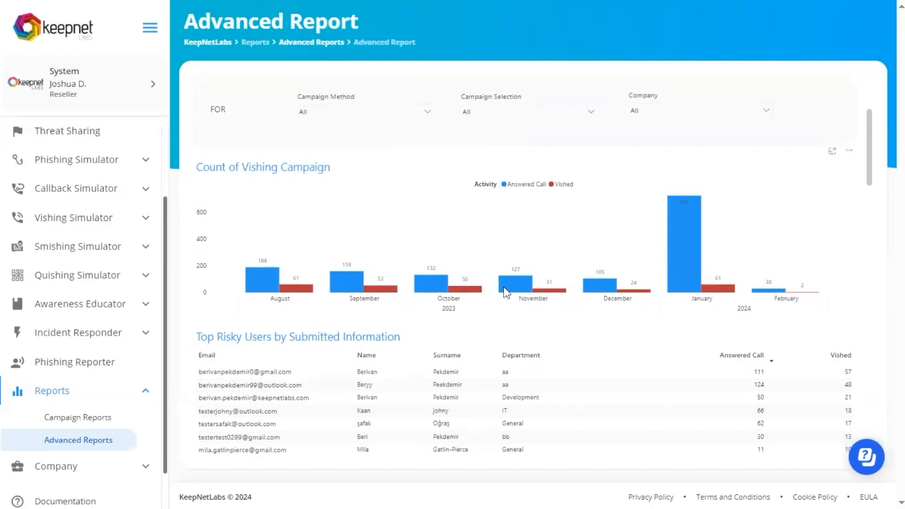
{"action": "scroll", "coordinate": [509, 292], "scroll_direction": "down", "scroll_amount": 2}
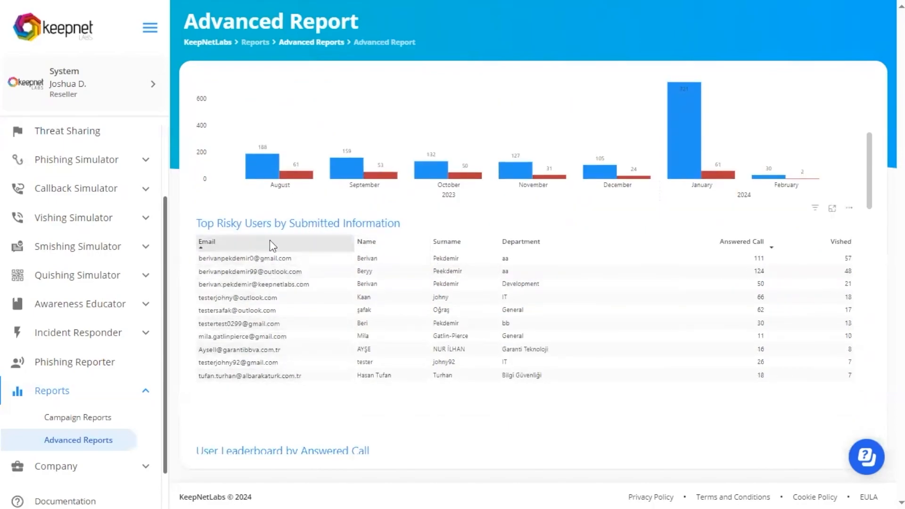
{"action": "scroll", "coordinate": [292, 301], "scroll_direction": "down", "scroll_amount": 1}
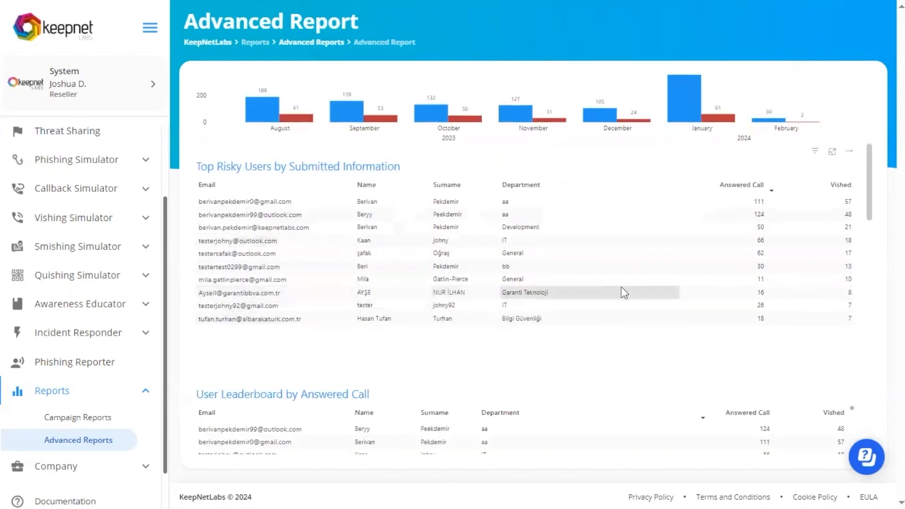
{"action": "scroll", "coordinate": [660, 297], "scroll_direction": "down", "scroll_amount": 1}
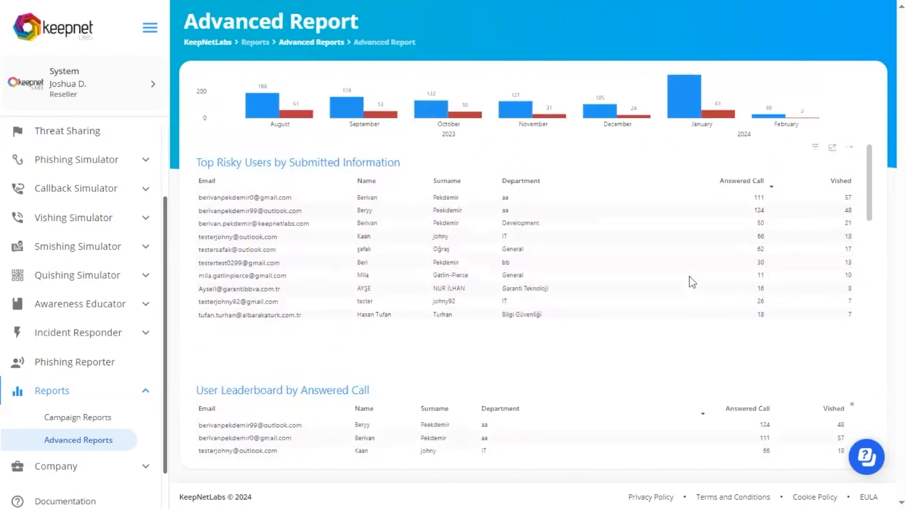
Step: Examine the user leaderboard by answered call, user behaviour by last campaigns, both department leaderboards and the percentage of user activity by campaigns
{"action": "scroll", "coordinate": [648, 271], "scroll_direction": "down", "scroll_amount": 4}
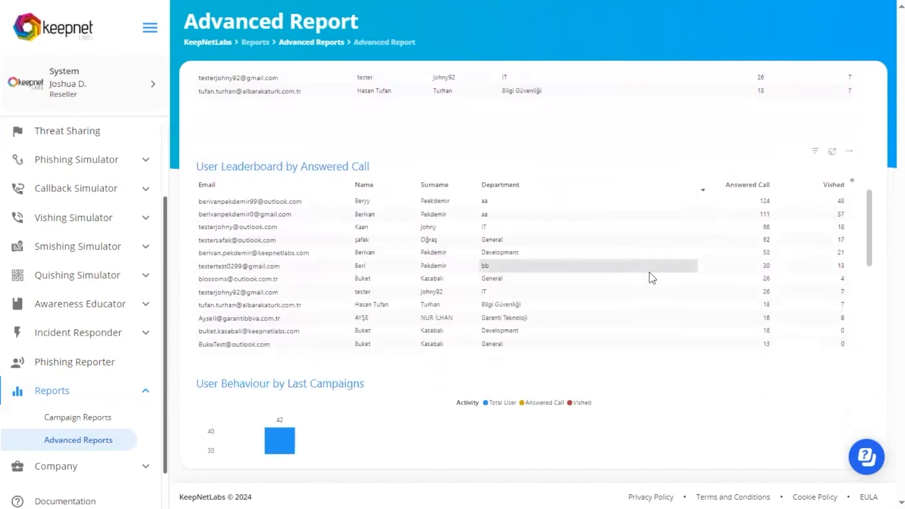
{"action": "scroll", "coordinate": [649, 269], "scroll_direction": "down", "scroll_amount": 1}
{"action": "scroll", "coordinate": [643, 267], "scroll_direction": "up", "scroll_amount": 1}
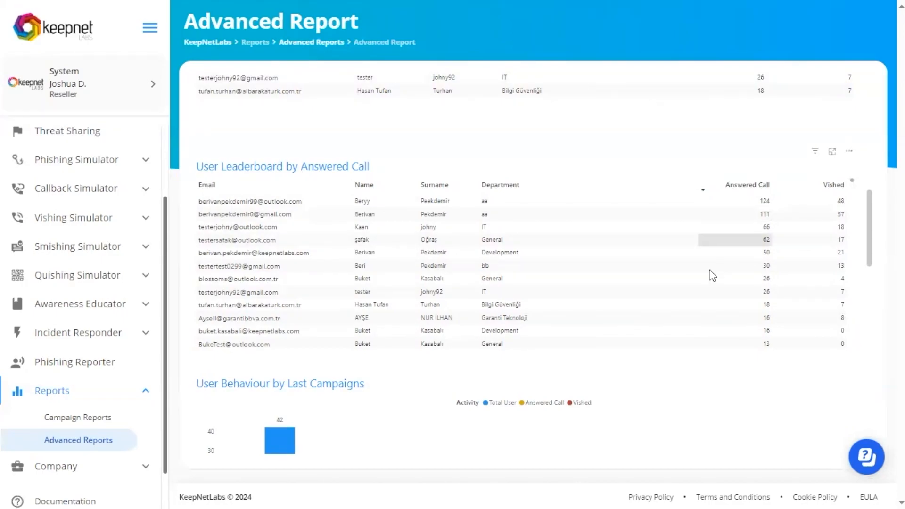
{"action": "scroll", "coordinate": [618, 284], "scroll_direction": "down", "scroll_amount": 10}
{"action": "scroll", "coordinate": [688, 390], "scroll_direction": "down", "scroll_amount": 2}
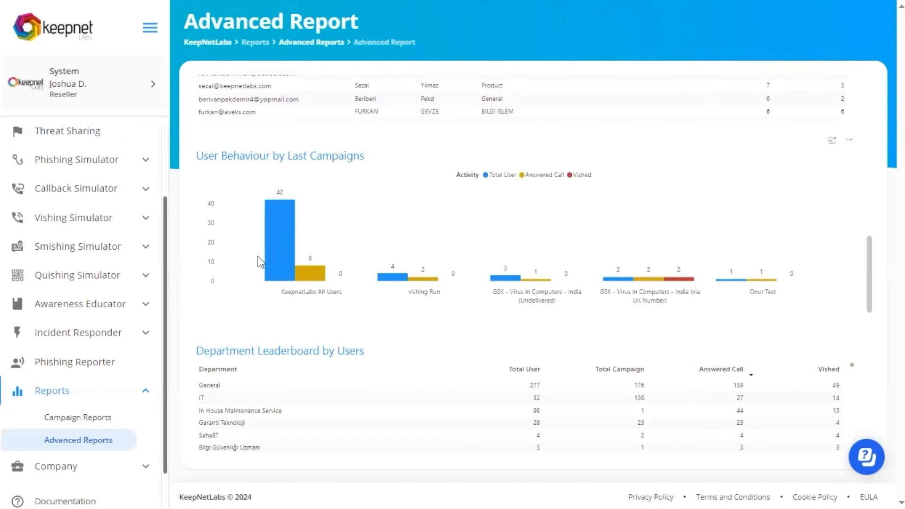
{"action": "mouse_move", "coordinate": [311, 277]}
{"action": "scroll", "coordinate": [338, 295], "scroll_direction": "down", "scroll_amount": 2}
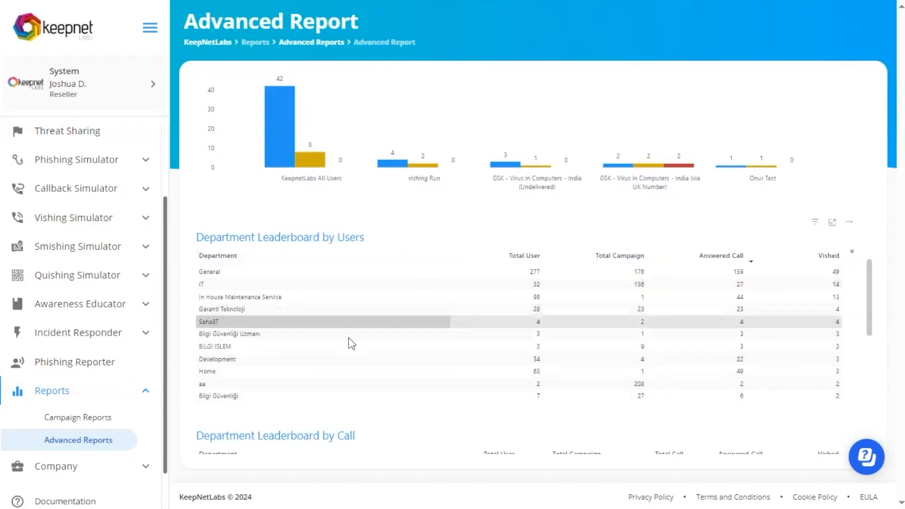
{"action": "scroll", "coordinate": [430, 289], "scroll_direction": "down", "scroll_amount": 1}
{"action": "scroll", "coordinate": [429, 290], "scroll_direction": "down", "scroll_amount": 10}
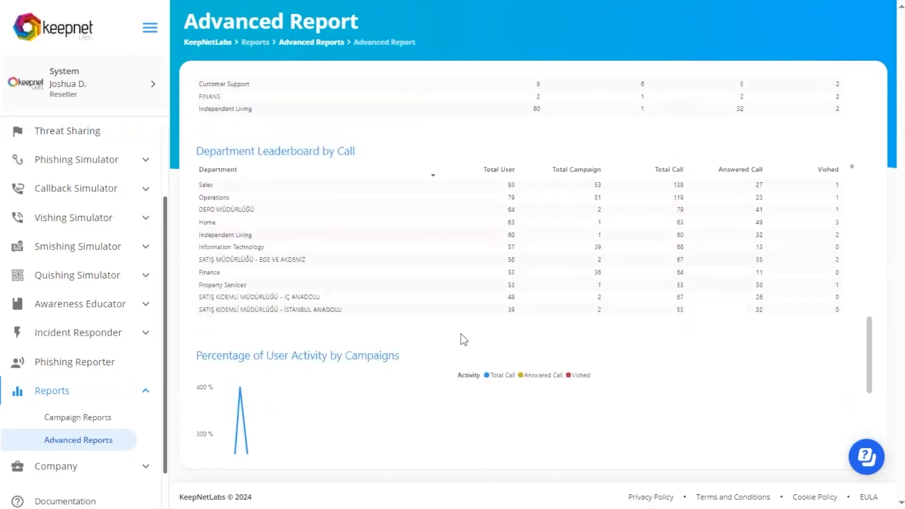
{"action": "scroll", "coordinate": [633, 239], "scroll_direction": "up", "scroll_amount": 5}
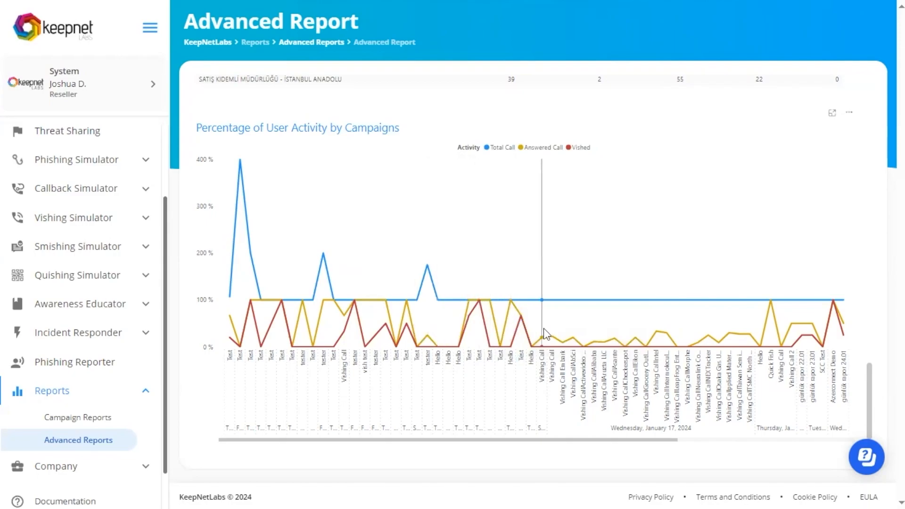
{"action": "mouse_move", "coordinate": [567, 328]}
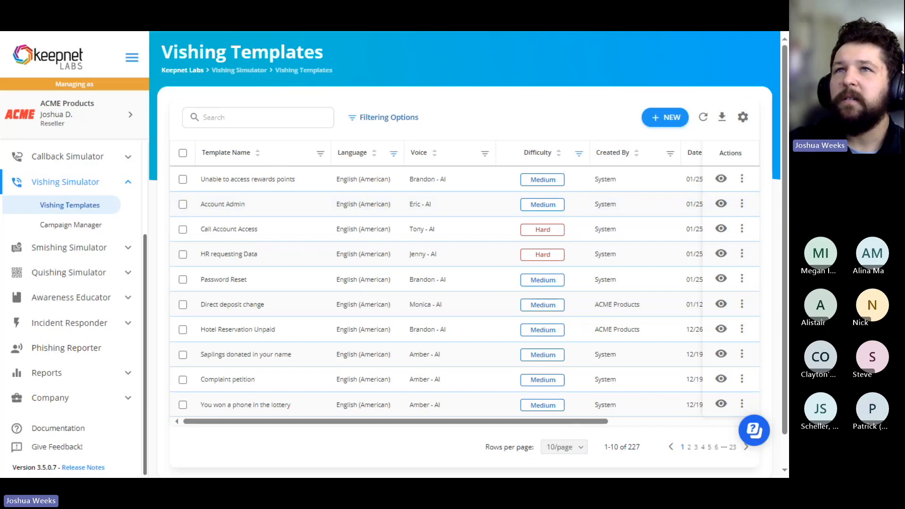
Step: Create a new vishing template named "Call Account Access" with Medium difficulty
{"action": "left_click", "coordinate": [672, 116]}
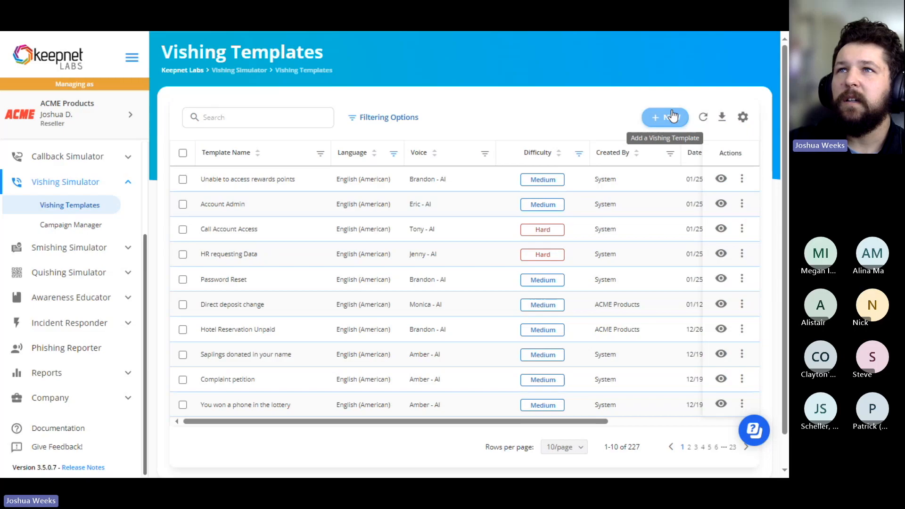
{"action": "scroll", "coordinate": [250, 113], "scroll_direction": "down", "scroll_amount": 2}
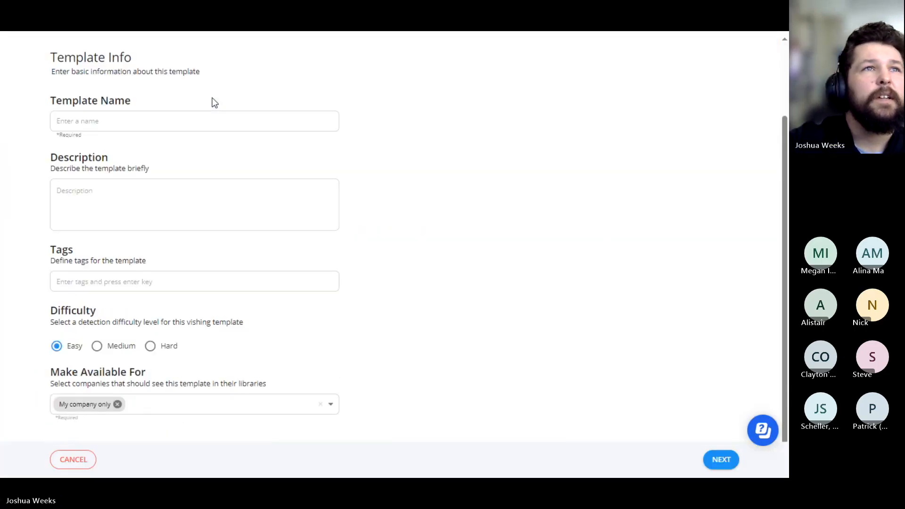
{"action": "left_click", "coordinate": [112, 118]}
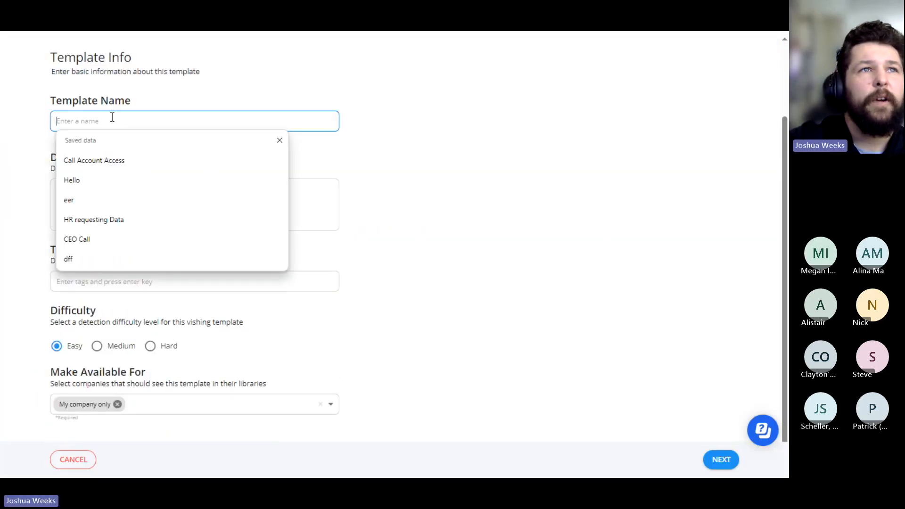
{"action": "left_click", "coordinate": [106, 160]}
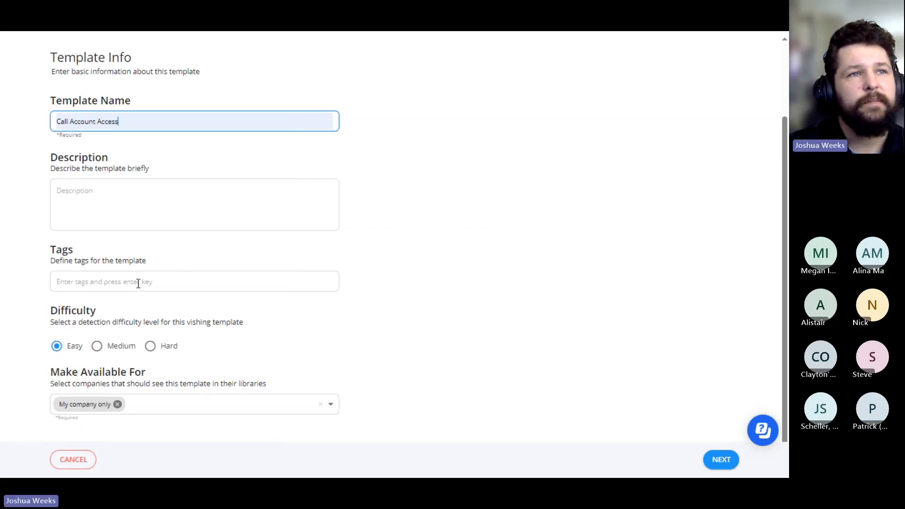
{"action": "left_click", "coordinate": [97, 347]}
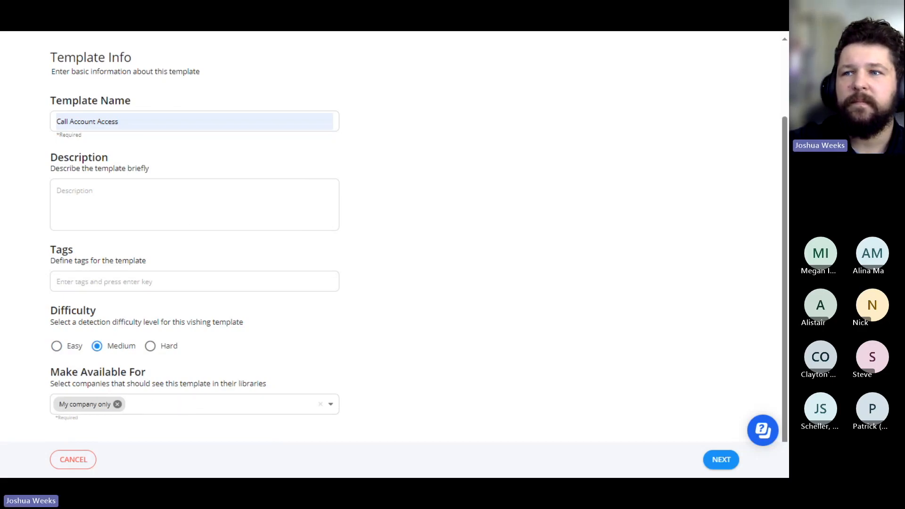
Step: Clear the template's availability, review the company choices, make it available for My company only and continue to the dialog settings
{"action": "left_click", "coordinate": [320, 404]}
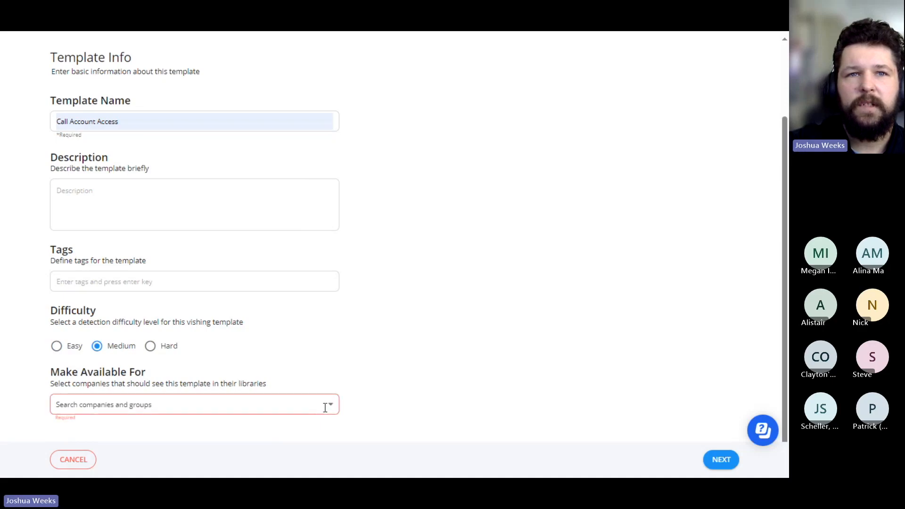
{"action": "left_click", "coordinate": [322, 406]}
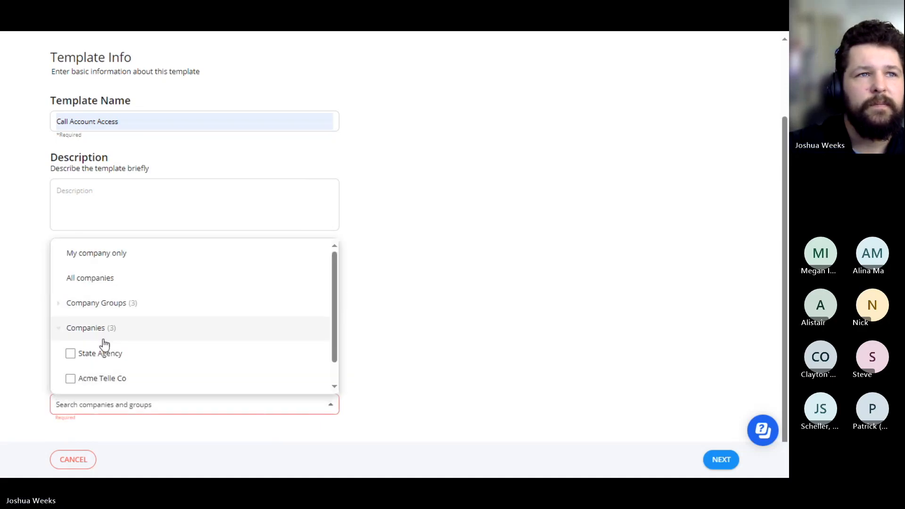
{"action": "scroll", "coordinate": [104, 340], "scroll_direction": "down", "scroll_amount": 1}
{"action": "scroll", "coordinate": [118, 316], "scroll_direction": "up", "scroll_amount": 1}
{"action": "scroll", "coordinate": [117, 292], "scroll_direction": "down", "scroll_amount": 1}
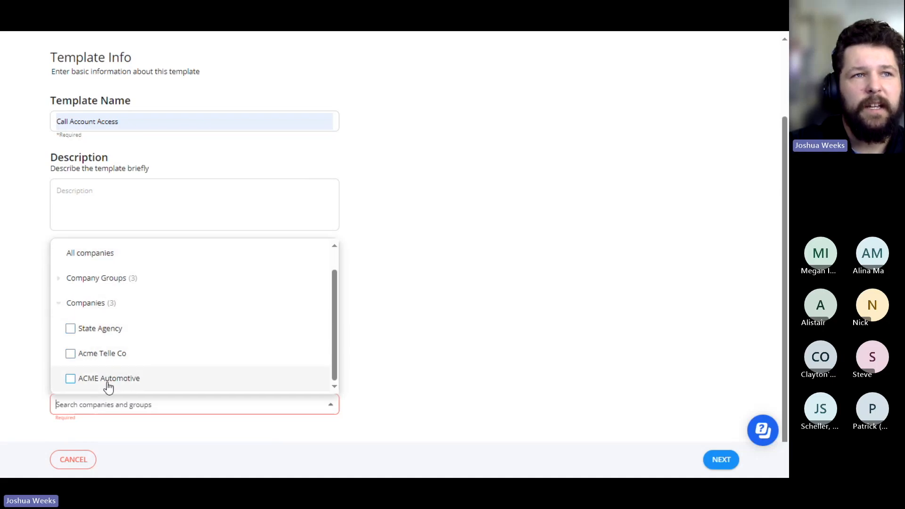
{"action": "scroll", "coordinate": [104, 355], "scroll_direction": "up", "scroll_amount": 1}
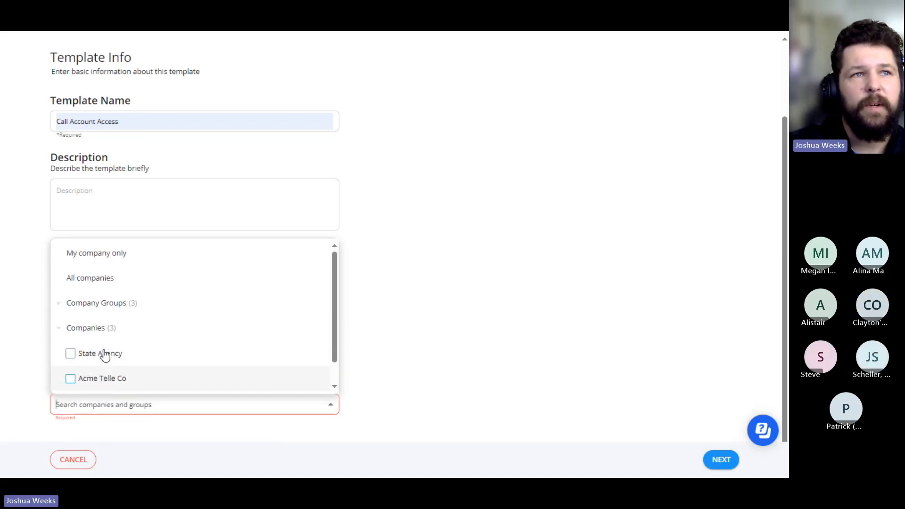
{"action": "left_click", "coordinate": [93, 253]}
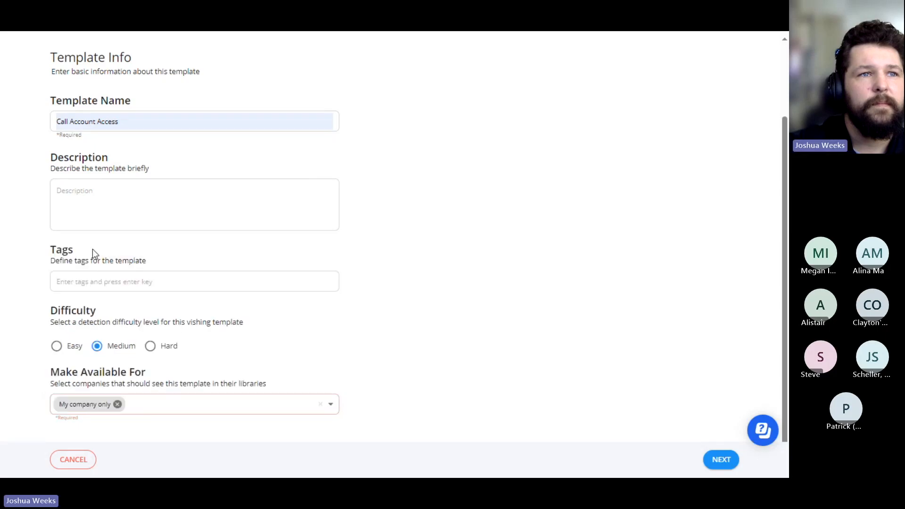
{"action": "left_click", "coordinate": [714, 464]}
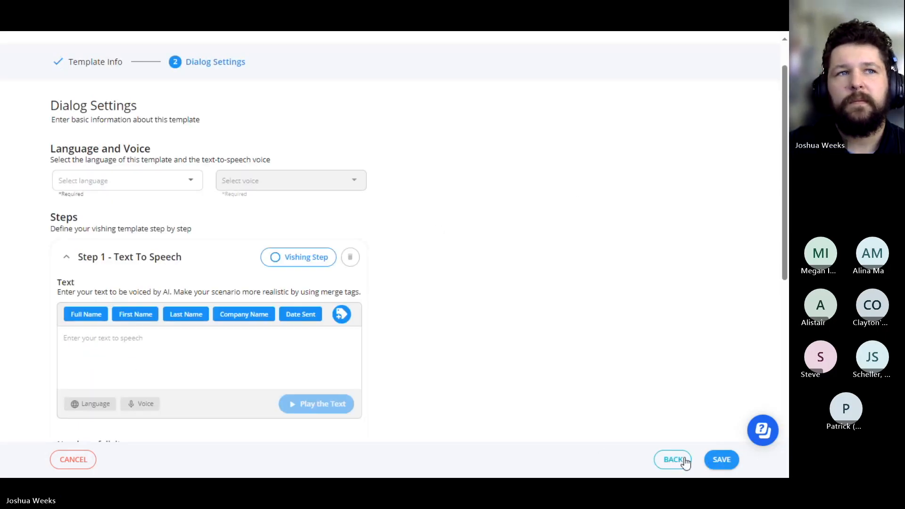
Step: Set the new vishing template's language to English (American)
{"action": "scroll", "coordinate": [271, 241], "scroll_direction": "up", "scroll_amount": 1}
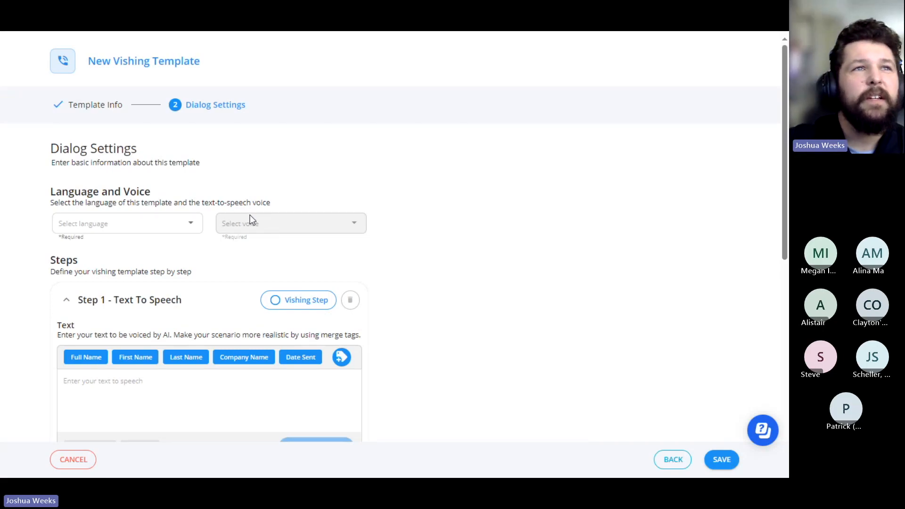
{"action": "left_click", "coordinate": [200, 219]}
{"action": "type", "text": "eng"}
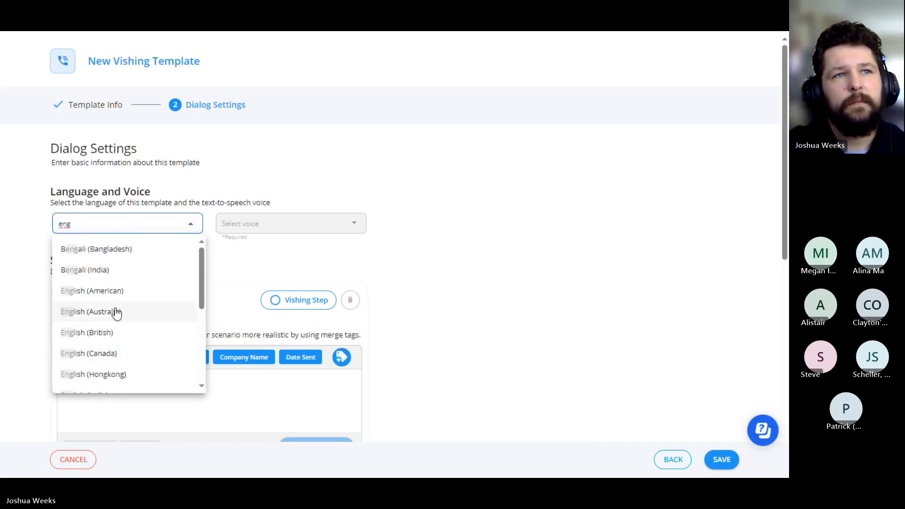
{"action": "left_click", "coordinate": [96, 293]}
Step: Browse the text-to-speech voices offered for the new vishing template
{"action": "left_click", "coordinate": [225, 228]}
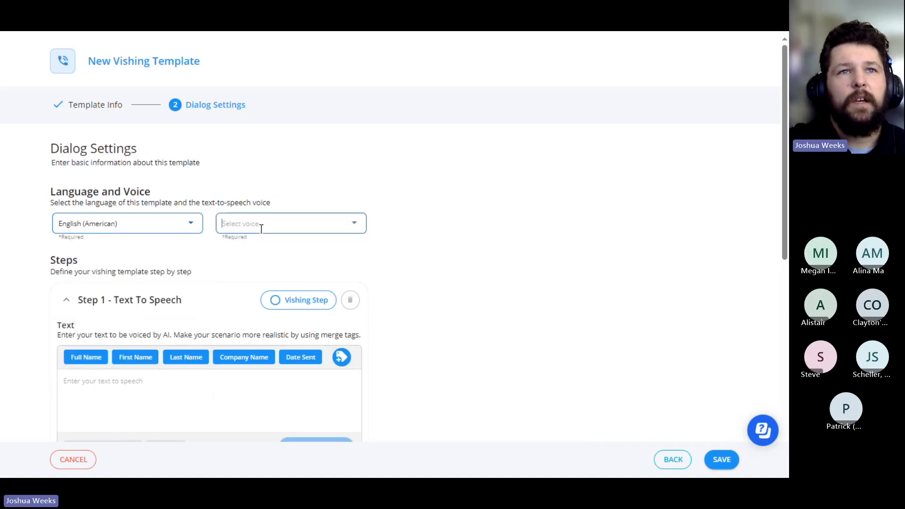
{"action": "scroll", "coordinate": [299, 307], "scroll_direction": "down", "scroll_amount": 2}
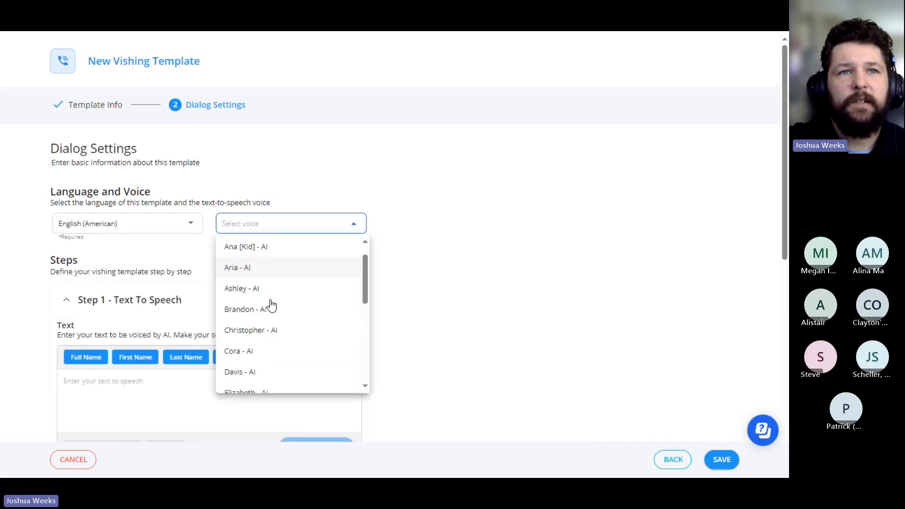
{"action": "scroll", "coordinate": [229, 361], "scroll_direction": "down", "scroll_amount": 6}
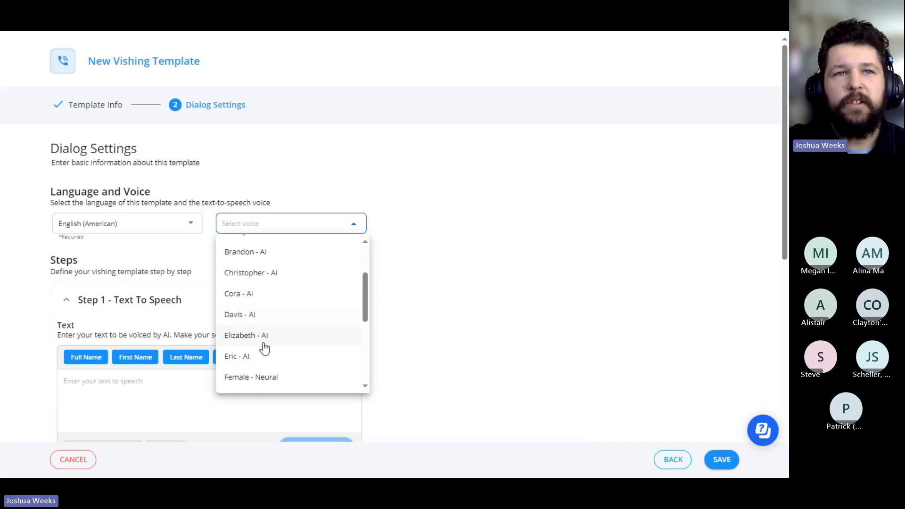
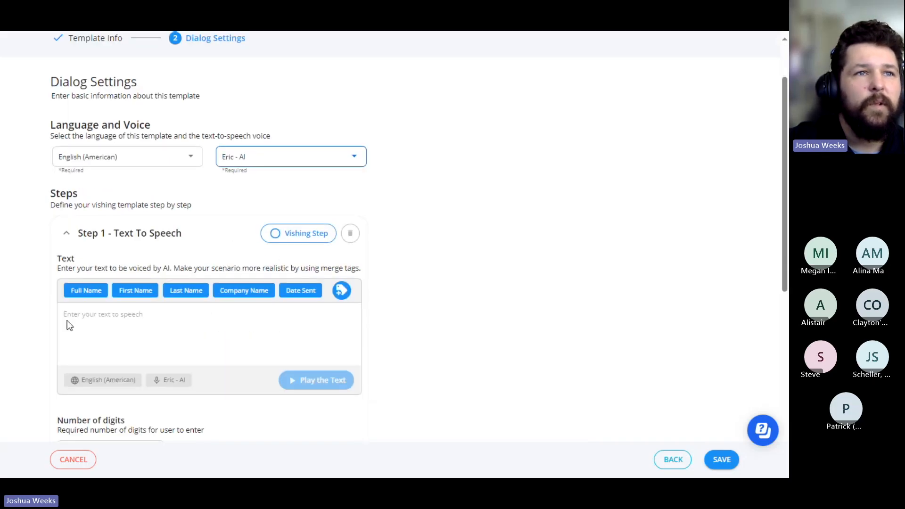
Step: Enter "Please press one to here" as the text-to-speech message for Step 1 of the vishing template
{"action": "left_click", "coordinate": [131, 319]}
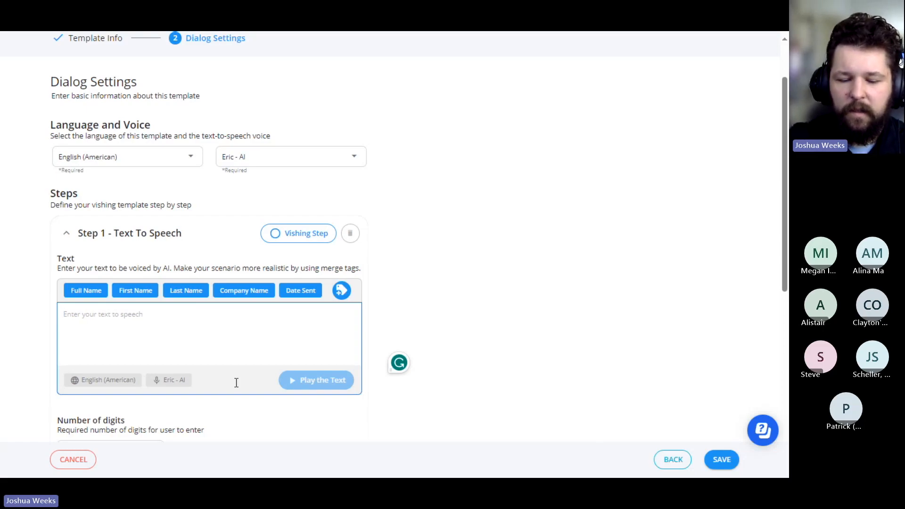
{"action": "type", "text": "Please "}
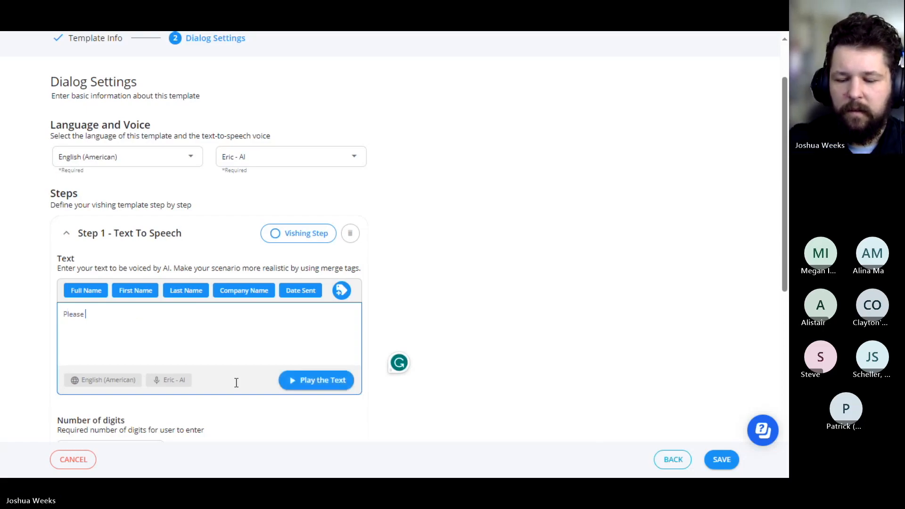
{"action": "type", "text": "press "}
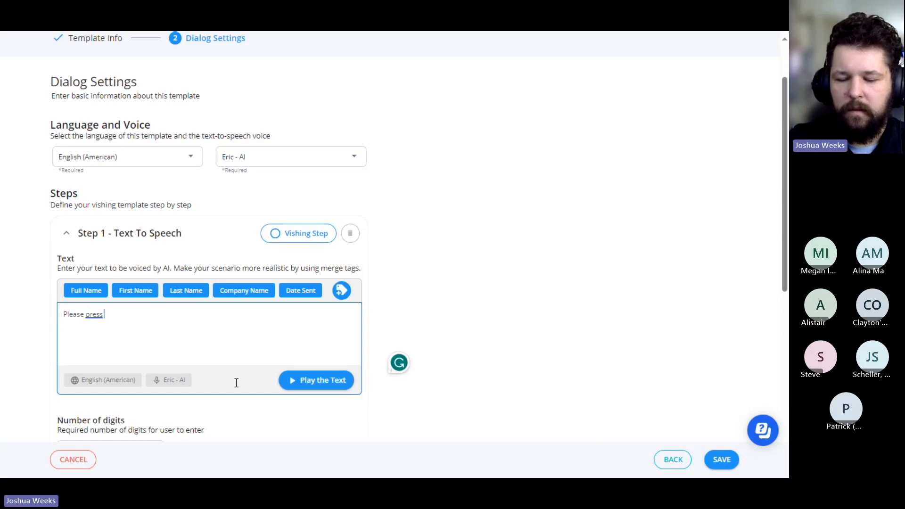
{"action": "type", "text": "one to here more details"}
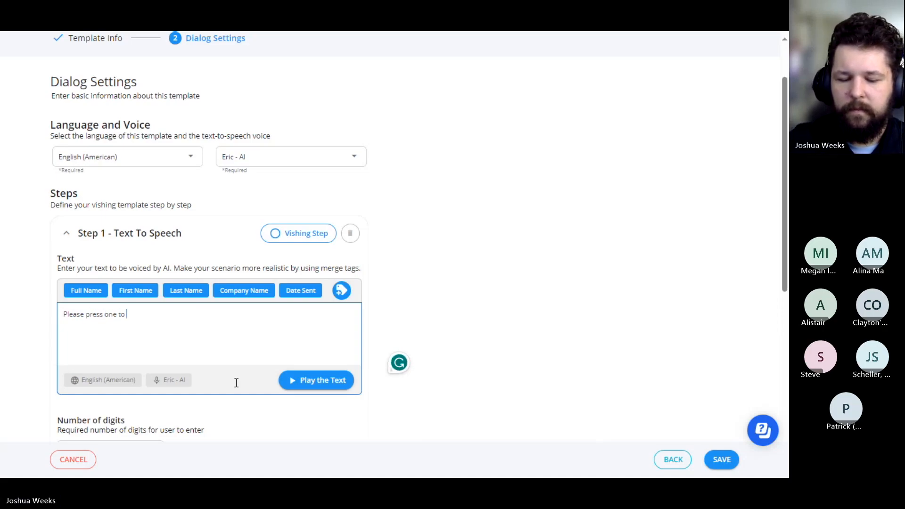
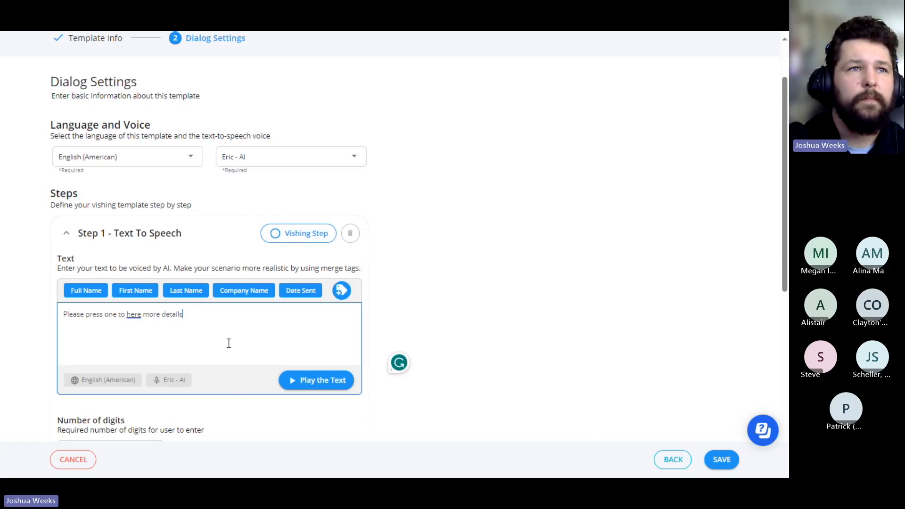
Step: Complete the Step 1 message and correct "here" to "hear" so it reads "Please press one to hear more details"
{"action": "type", "text": "s"}
{"action": "right_click", "coordinate": [137, 315]}
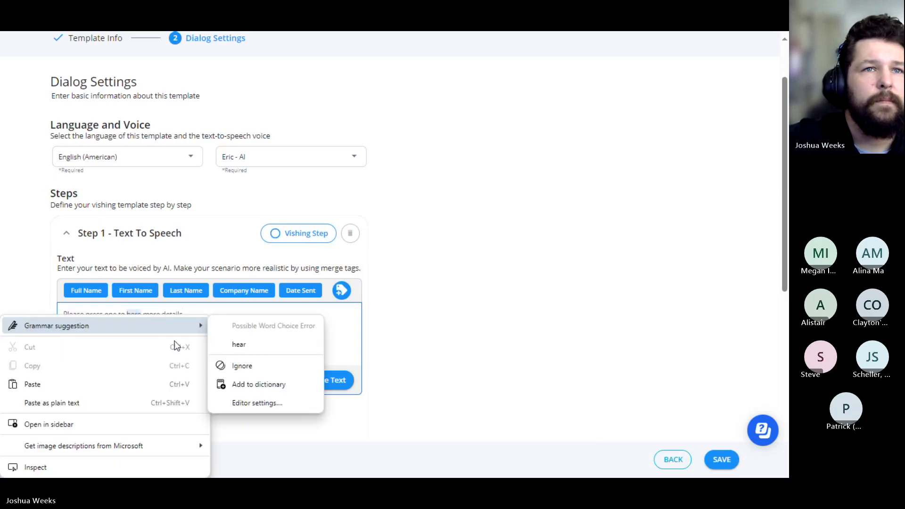
{"action": "left_click", "coordinate": [219, 344]}
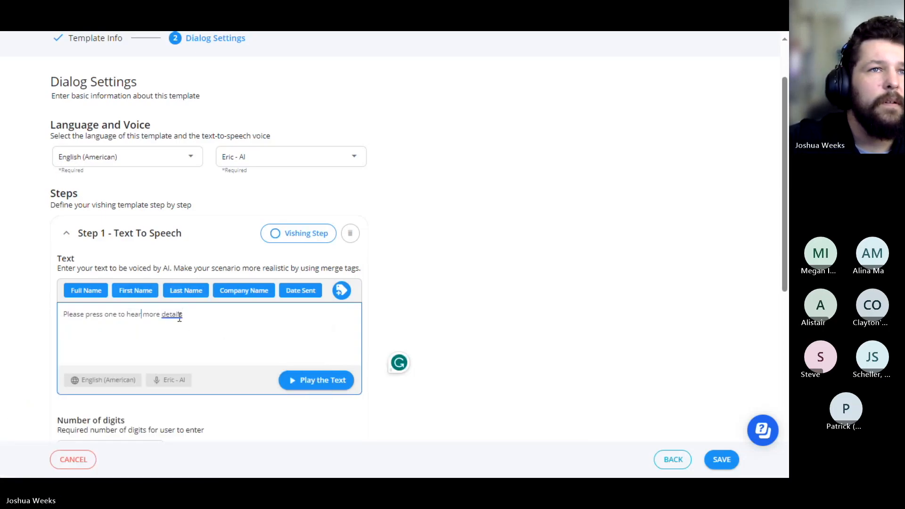
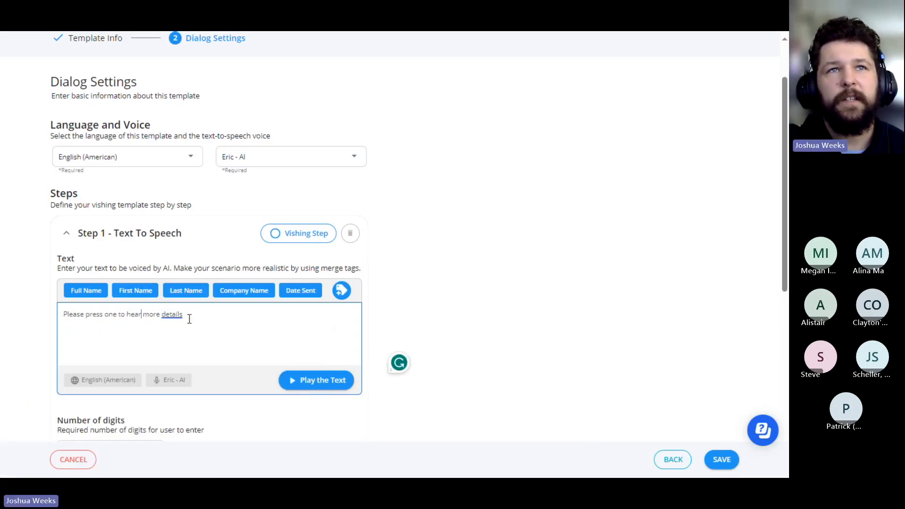
Step: Change the template's text-to-speech voice to Tony - AI for the American English dialog
{"action": "left_click", "coordinate": [313, 156]}
{"action": "scroll", "coordinate": [282, 217], "scroll_direction": "down", "scroll_amount": 2}
{"action": "scroll", "coordinate": [281, 217], "scroll_direction": "down", "scroll_amount": 3}
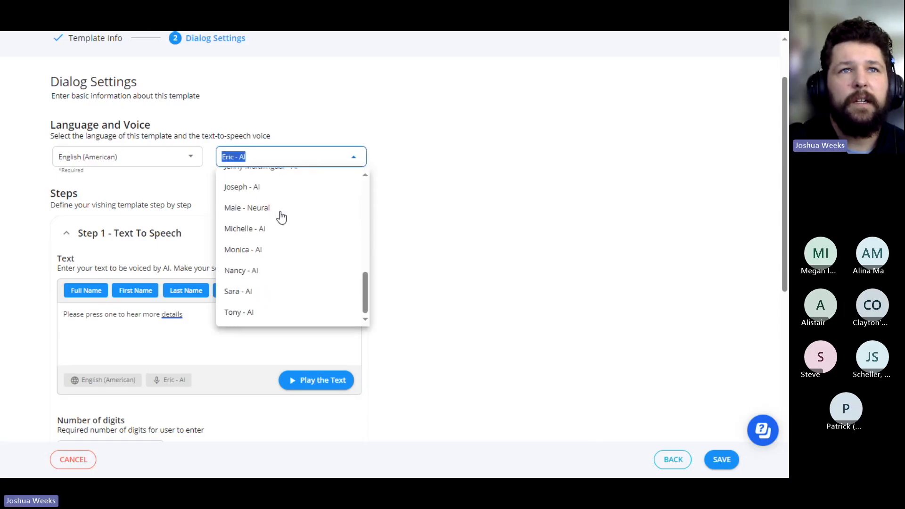
{"action": "scroll", "coordinate": [281, 217], "scroll_direction": "down", "scroll_amount": 3}
{"action": "scroll", "coordinate": [281, 217], "scroll_direction": "up", "scroll_amount": 2}
{"action": "scroll", "coordinate": [281, 220], "scroll_direction": "down", "scroll_amount": 1}
{"action": "scroll", "coordinate": [264, 217], "scroll_direction": "down", "scroll_amount": 1}
{"action": "scroll", "coordinate": [262, 218], "scroll_direction": "up", "scroll_amount": 2}
{"action": "left_click", "coordinate": [253, 243]}
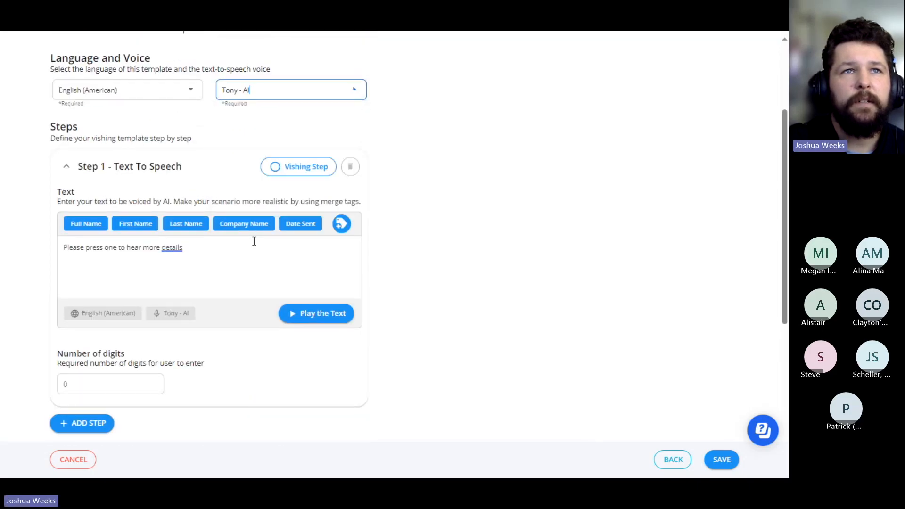
{"action": "scroll", "coordinate": [499, 234], "scroll_direction": "down", "scroll_amount": 1}
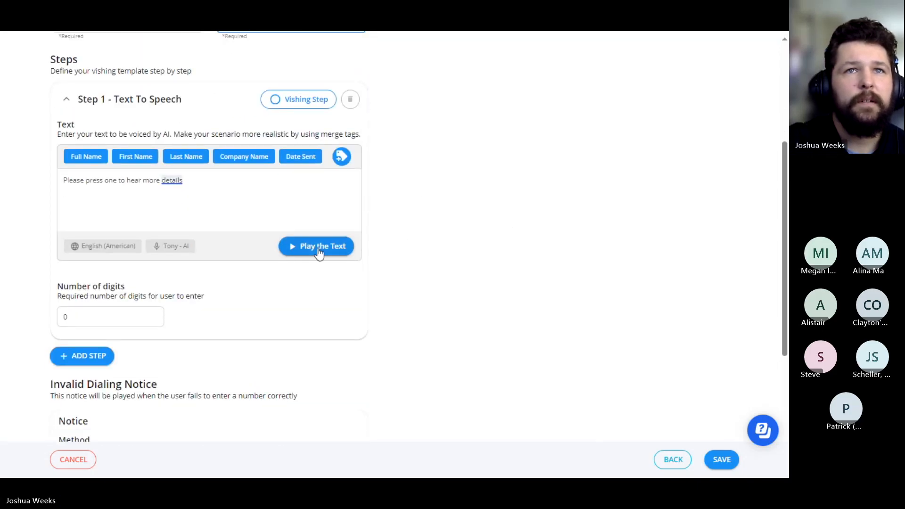
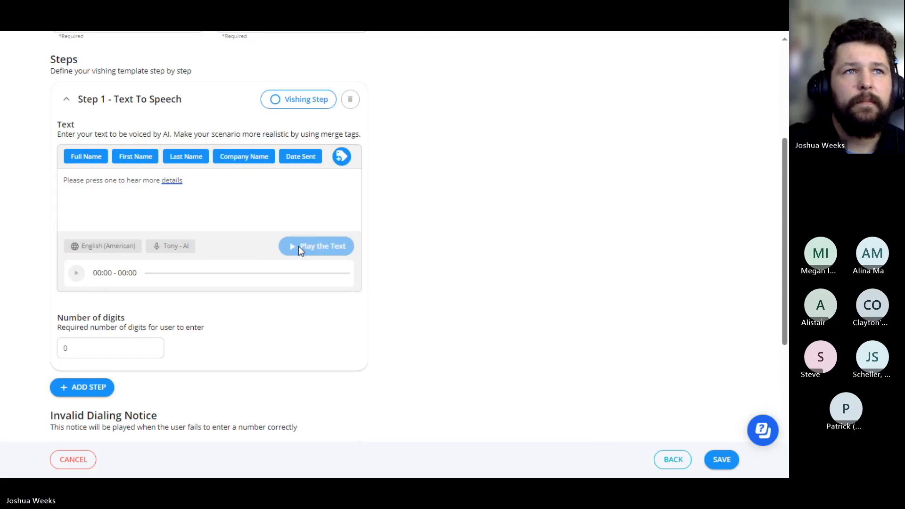
Step: Play the generated audio of the Step 1 dialog text to preview the Tony - AI voice
{"action": "left_click", "coordinate": [77, 273]}
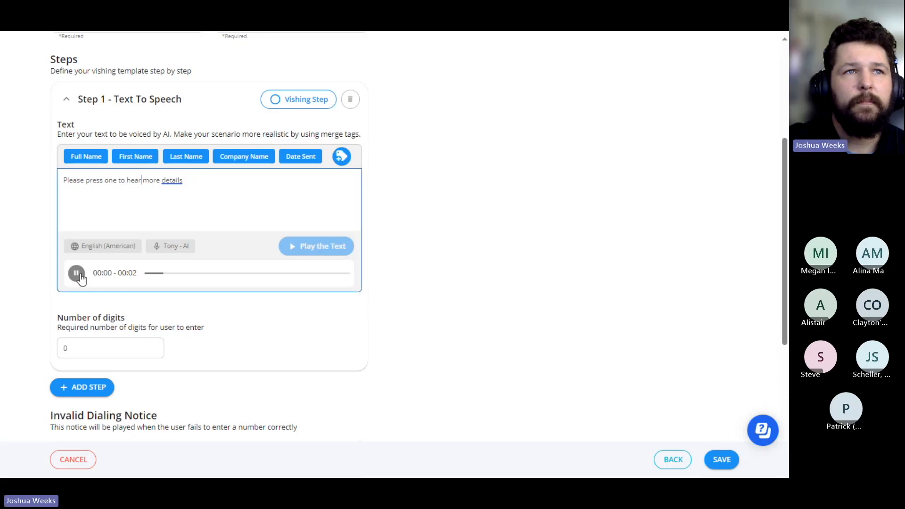
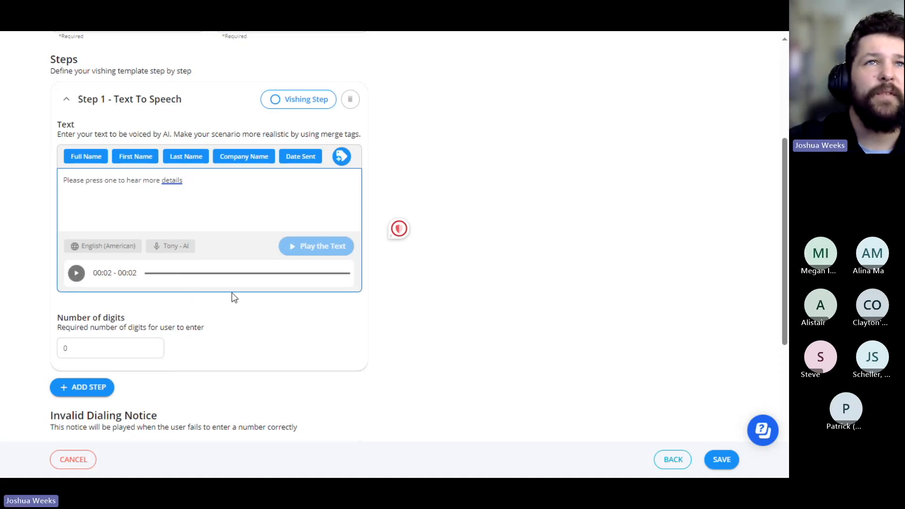
Step: Select the word "Please" at the start of the Step 1 dialog text
{"action": "scroll", "coordinate": [188, 330], "scroll_direction": "up", "scroll_amount": 3}
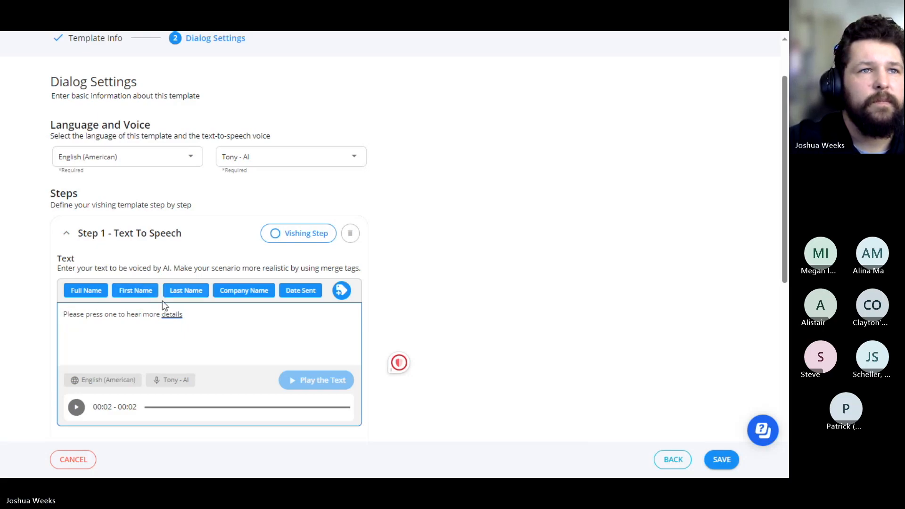
{"action": "left_click_drag", "start_coordinate": [86, 315], "coordinate": [59, 315]}
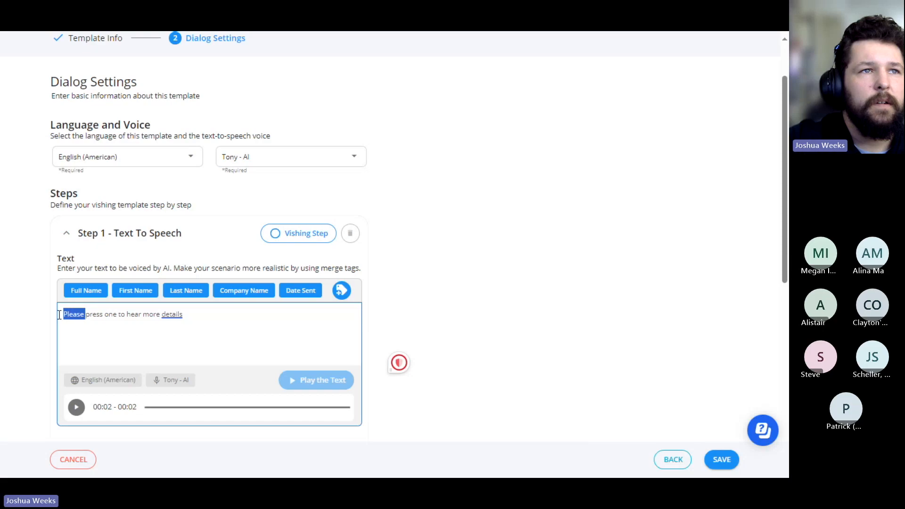
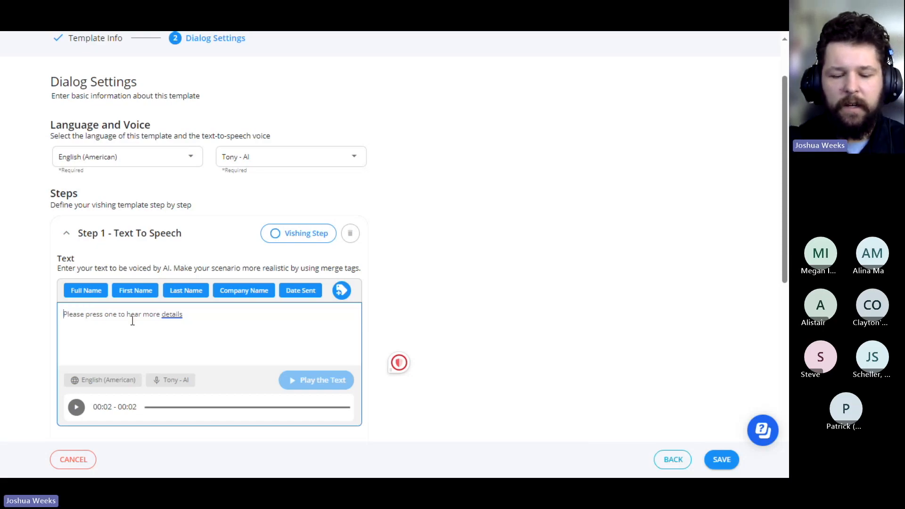
Step: Insert the greeting "Hello" followed by the First Name merge tag at the start of the Step 1 dialog text
{"action": "type", "text": "Hello"}
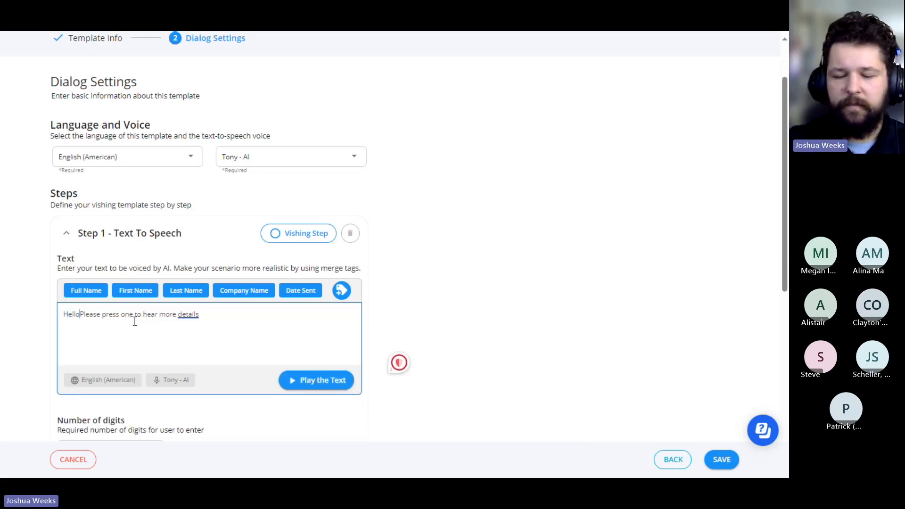
{"action": "left_click", "coordinate": [115, 295]}
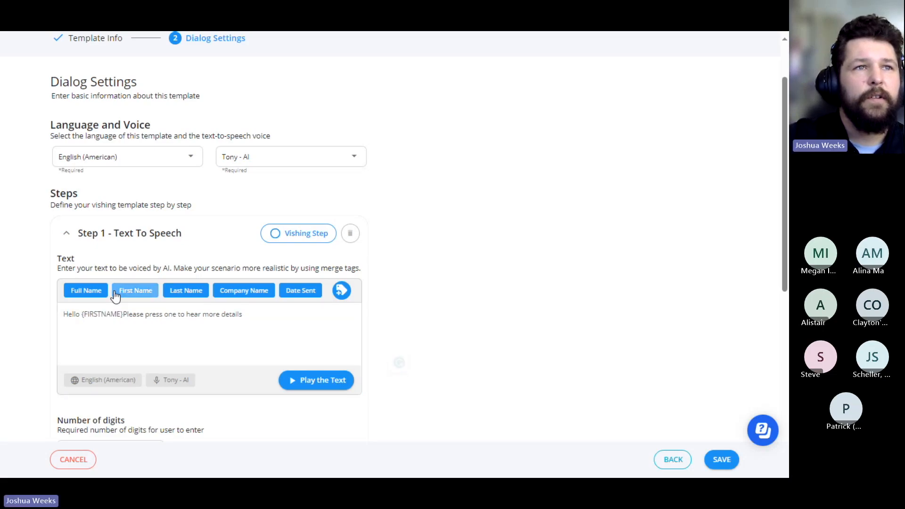
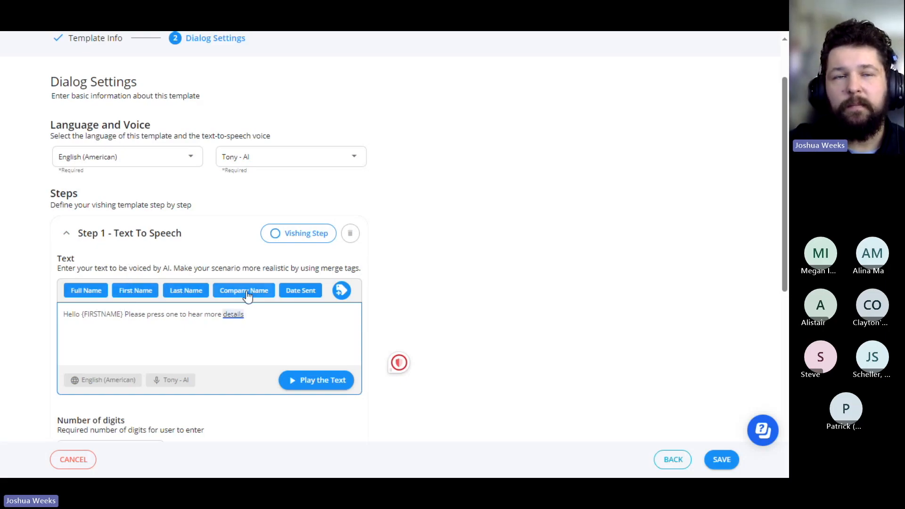
Step: Show the additional merge tags available for the Step 1 dialog text
{"action": "left_click", "coordinate": [342, 290]}
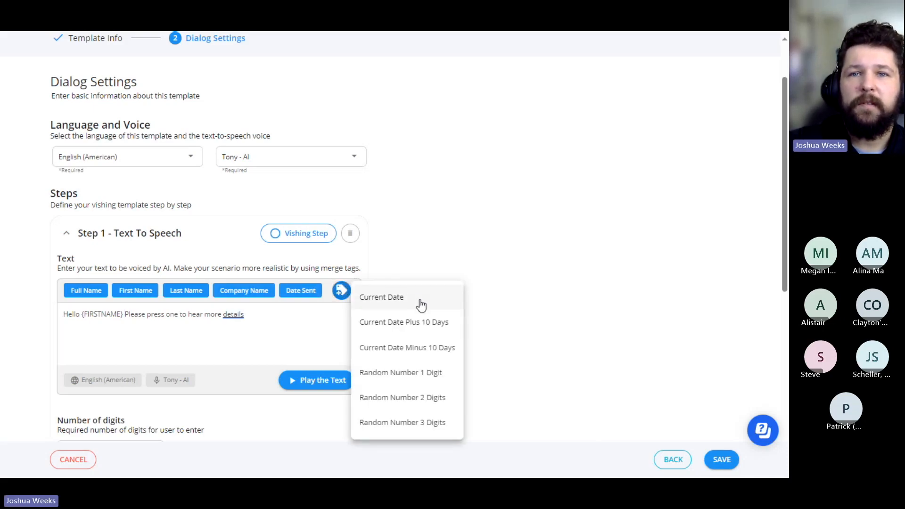
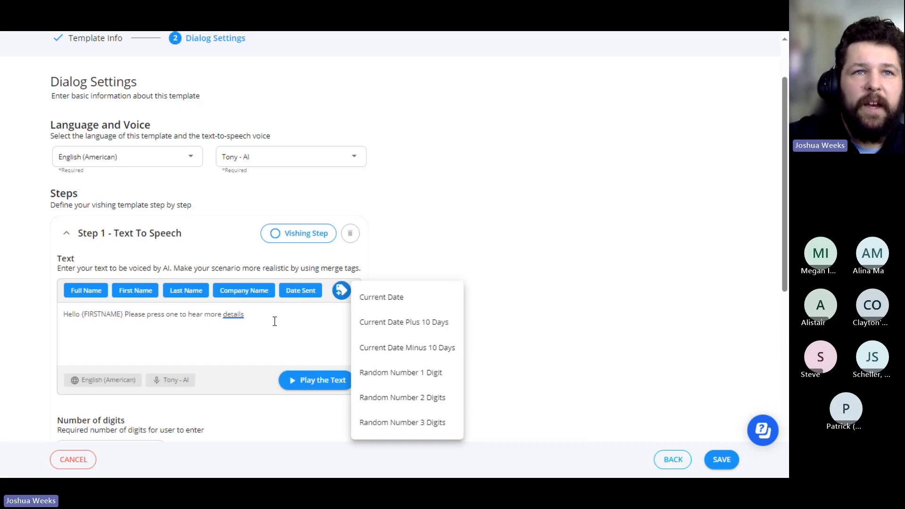
Step: Place the text cursor at the end of the Step 1 dialog text, after "details"
{"action": "left_click", "coordinate": [276, 317]}
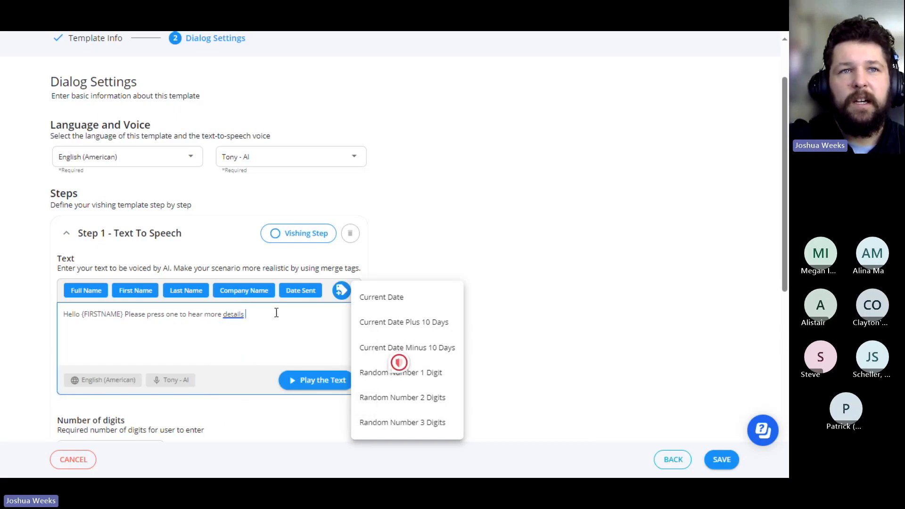
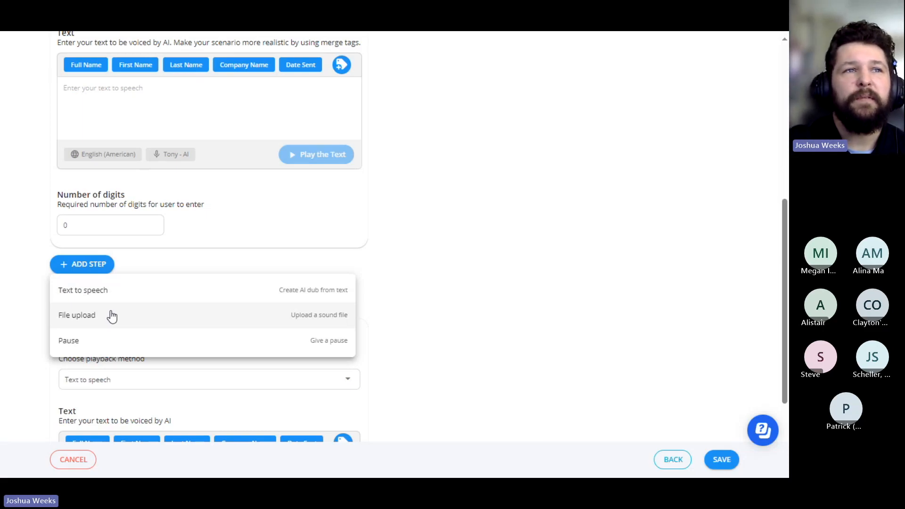
Step: Set the required number of digits for the Step 2 text-to-speech dialog to 1
{"action": "left_click", "coordinate": [82, 219]}
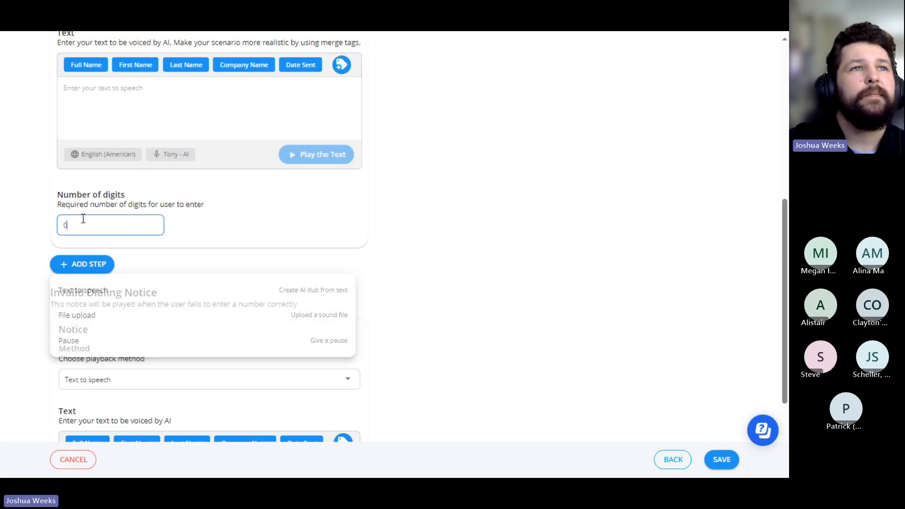
{"action": "scroll", "coordinate": [135, 271], "scroll_direction": "up", "scroll_amount": 3}
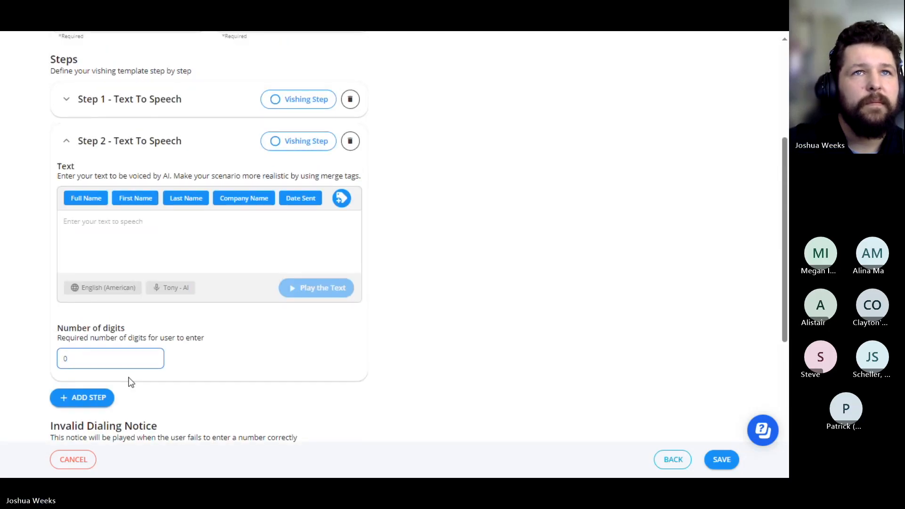
{"action": "type", "text": "1"}
{"action": "scroll", "coordinate": [130, 382], "scroll_direction": "up", "scroll_amount": 2}
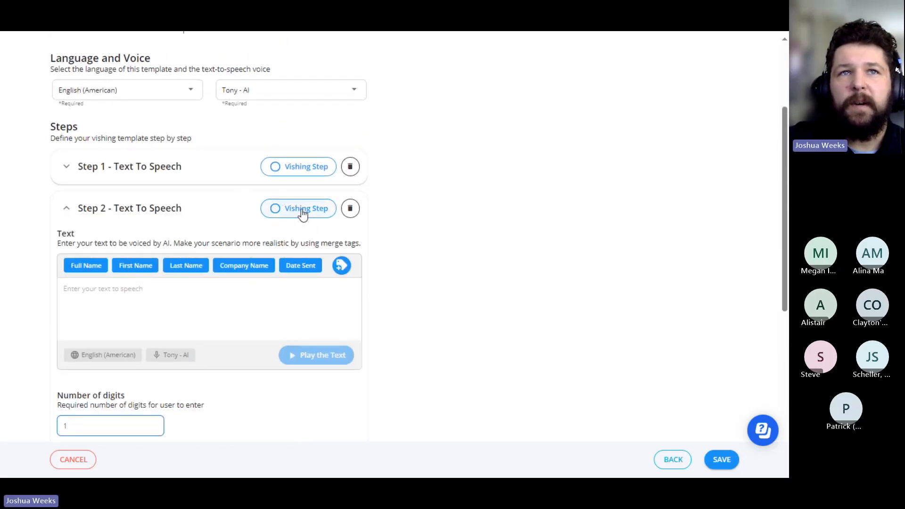
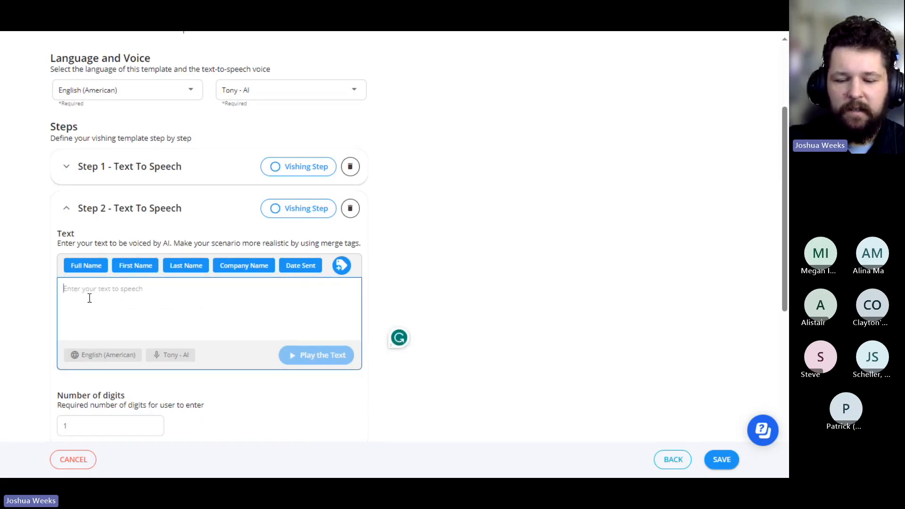
Step: Enter "16 digit credit card number" as the text to be voiced in the Step 2 text-to-speech dialog
{"action": "type", "text": "16 di"}
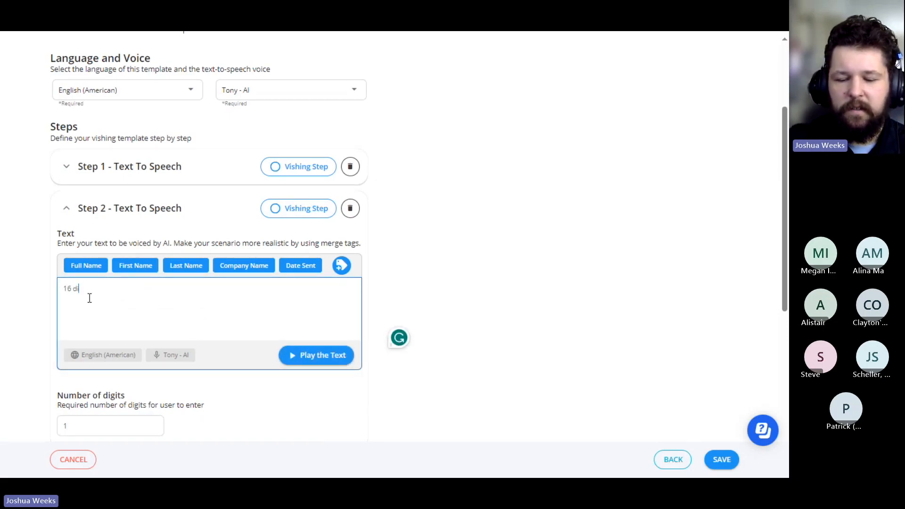
{"action": "type", "text": "git credid"}
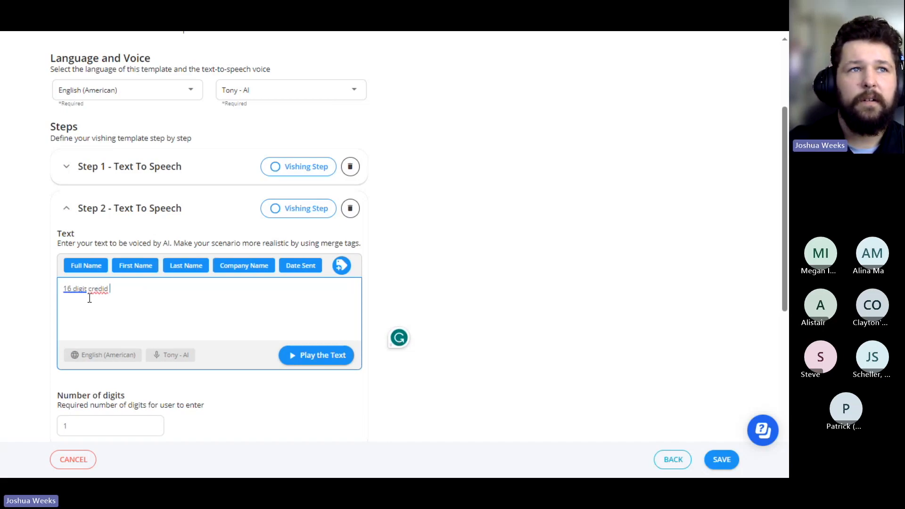
{"action": "key", "text": "BackSpace"}
{"action": "key", "text": "BackSpace"}
{"action": "type", "text": "t card number"}
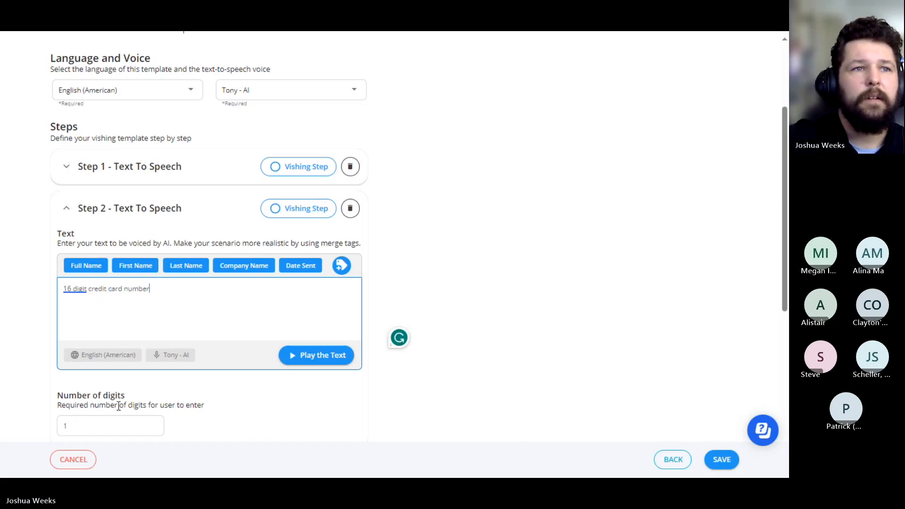
Step: Set the number of digits the call recipient must enter in Step 2 to 16
{"action": "left_click", "coordinate": [112, 425]}
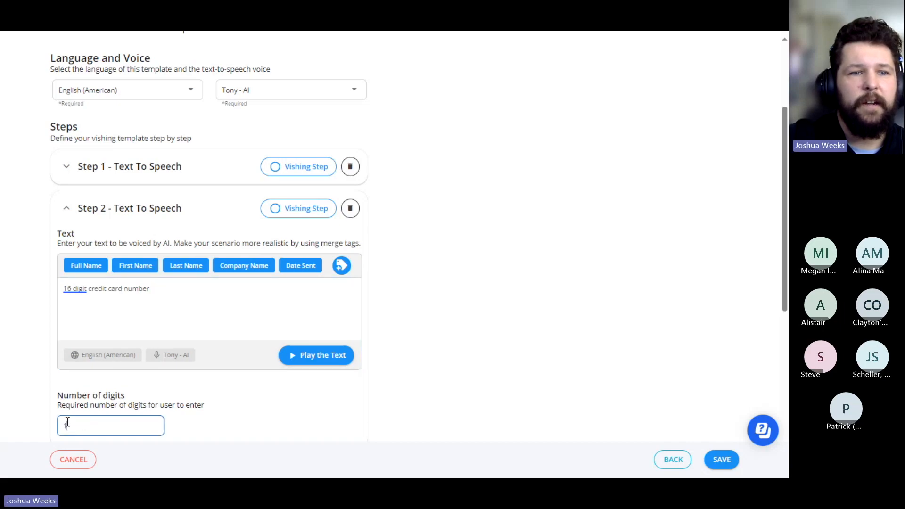
{"action": "type", "text": "16"}
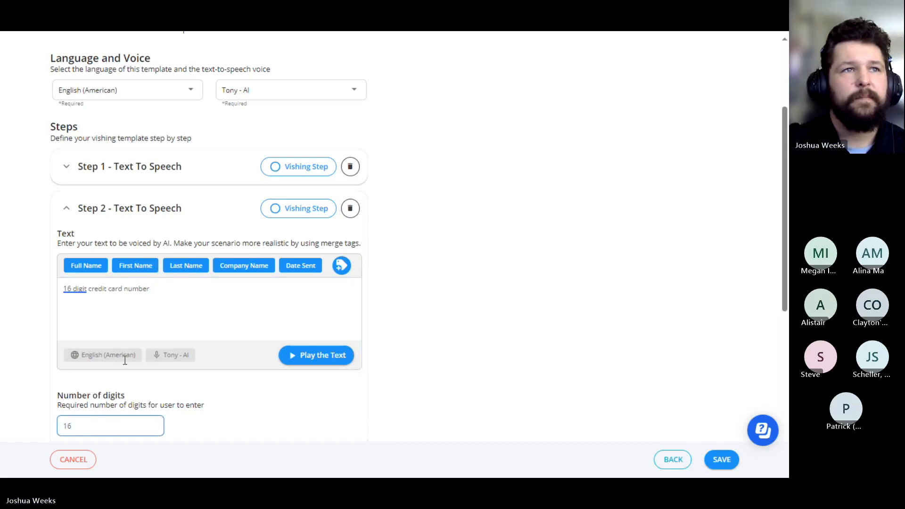
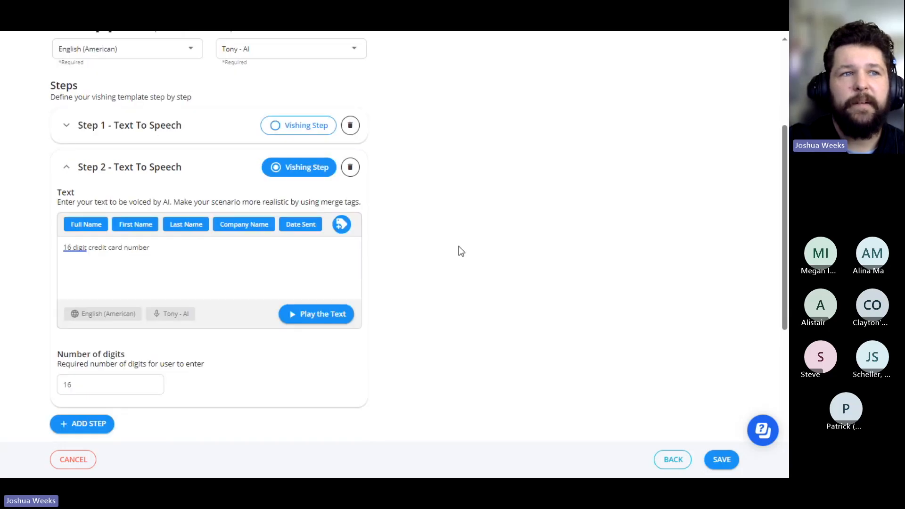
Step: Examine the Invalid Dialing Notice's text and its available playback methods, leaving the Text to speech method selected
{"action": "scroll", "coordinate": [456, 277], "scroll_direction": "up", "scroll_amount": 5}
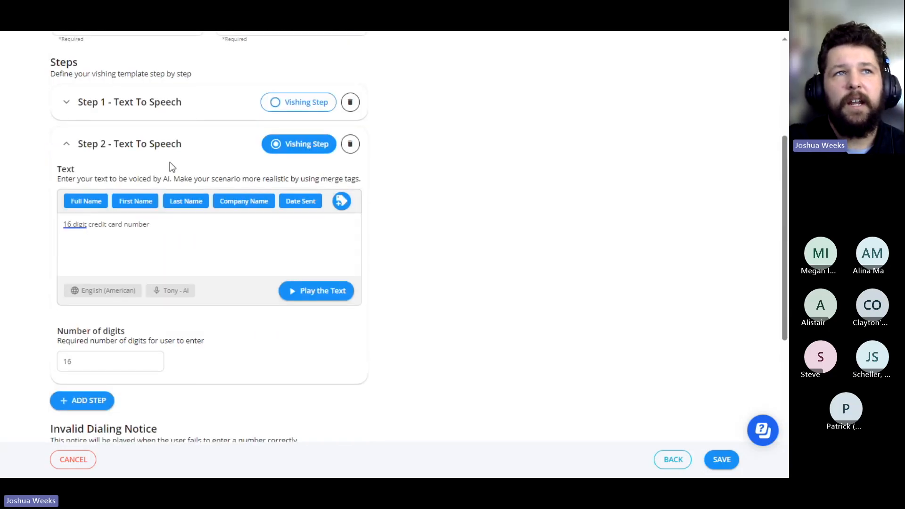
{"action": "scroll", "coordinate": [270, 347], "scroll_direction": "down", "scroll_amount": 5}
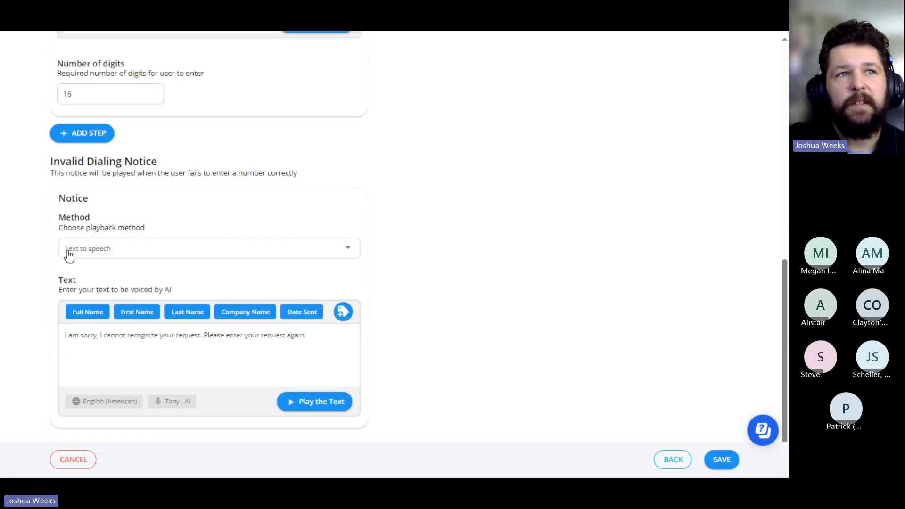
{"action": "left_click_drag", "start_coordinate": [333, 330], "coordinate": [145, 335]}
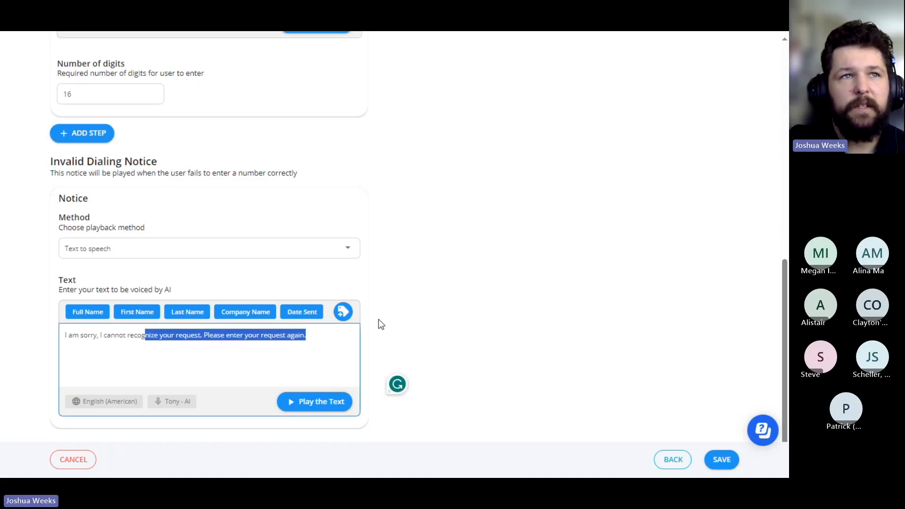
{"action": "left_click", "coordinate": [229, 251]}
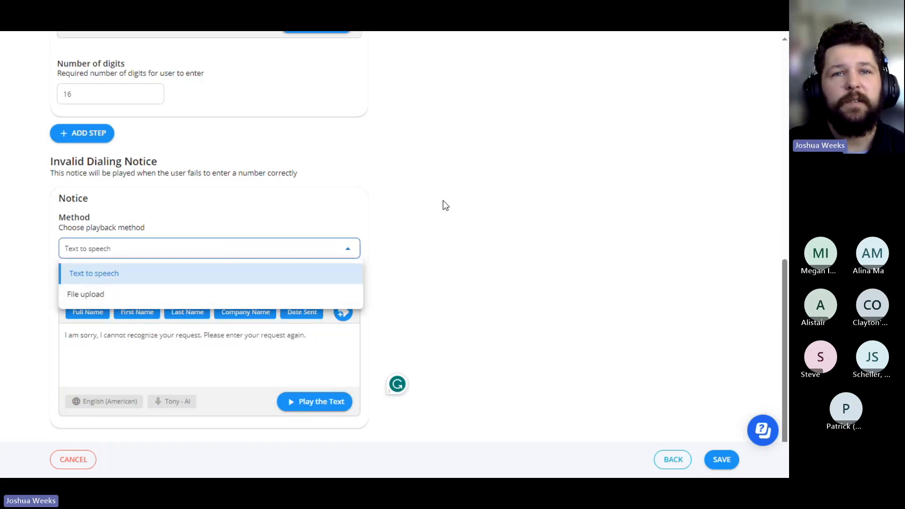
{"action": "left_click", "coordinate": [443, 246]}
{"action": "scroll", "coordinate": [410, 337], "scroll_direction": "up", "scroll_amount": 3}
{"action": "scroll", "coordinate": [410, 339], "scroll_direction": "up", "scroll_amount": 3}
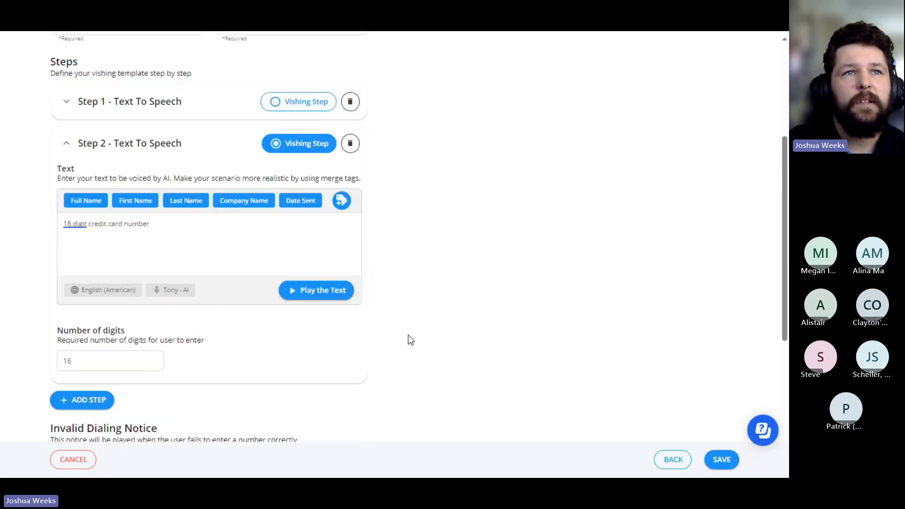